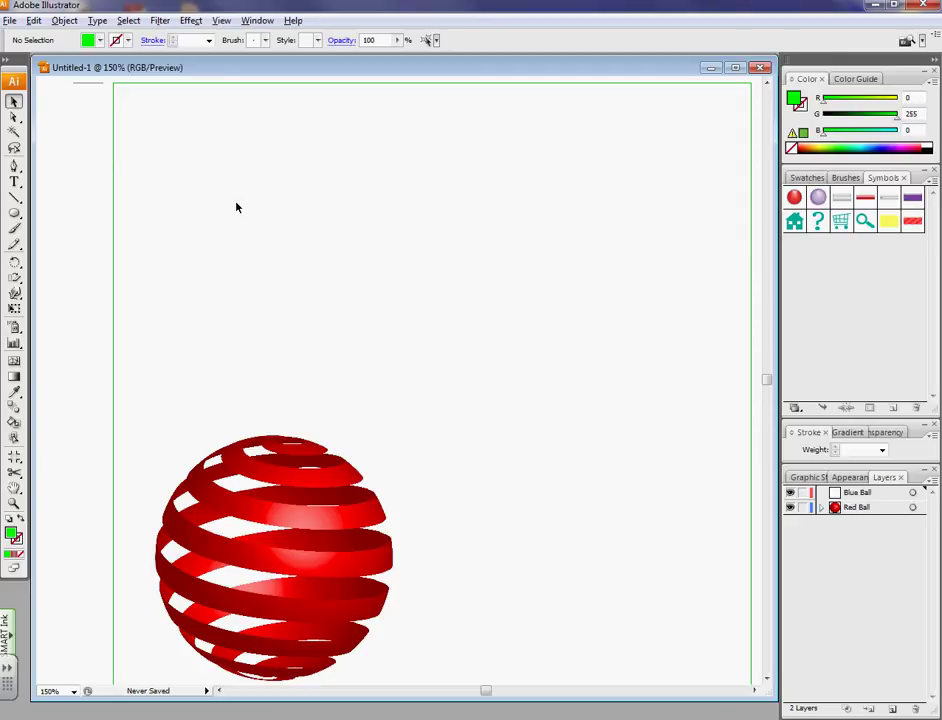
# Step: Draw a long thin rectangle across the top of the page and fill it blue
pyautogui.moveTo(14, 212); pyautogui.dragTo(45, 212)
pyautogui.moveTo(242, 103); pyautogui.dragTo(700, 111)
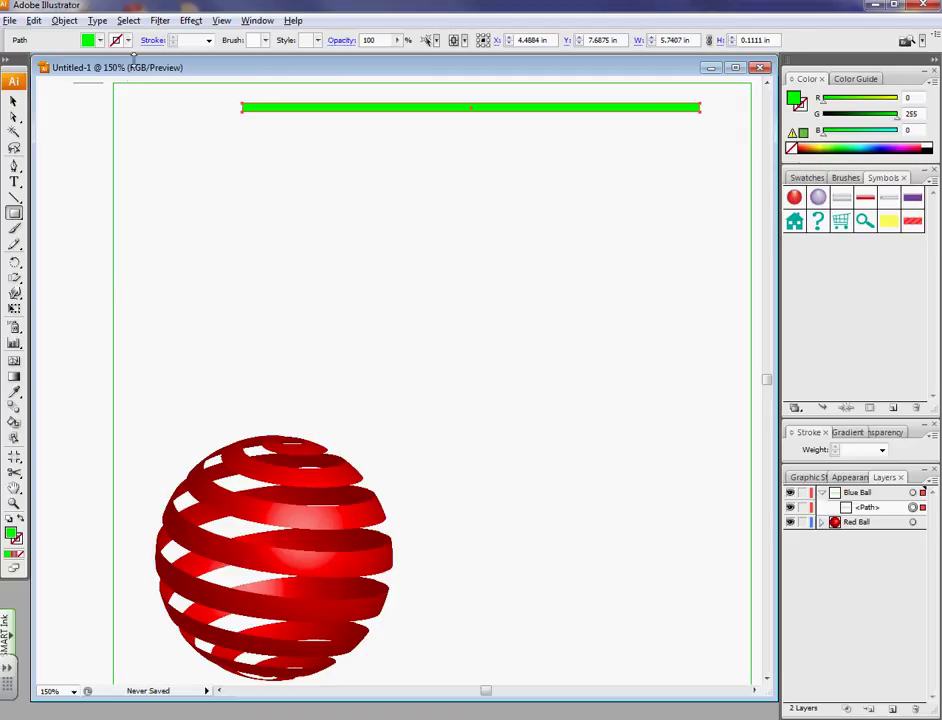
pyautogui.click(100, 41)
pyautogui.click(85, 54)
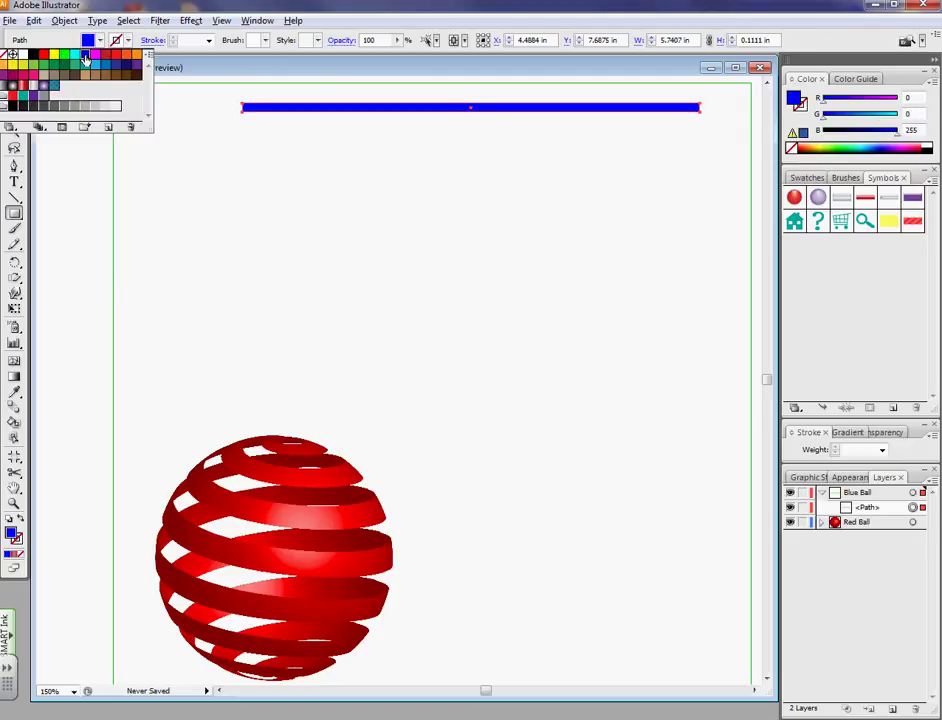
pyautogui.click(60, 155)
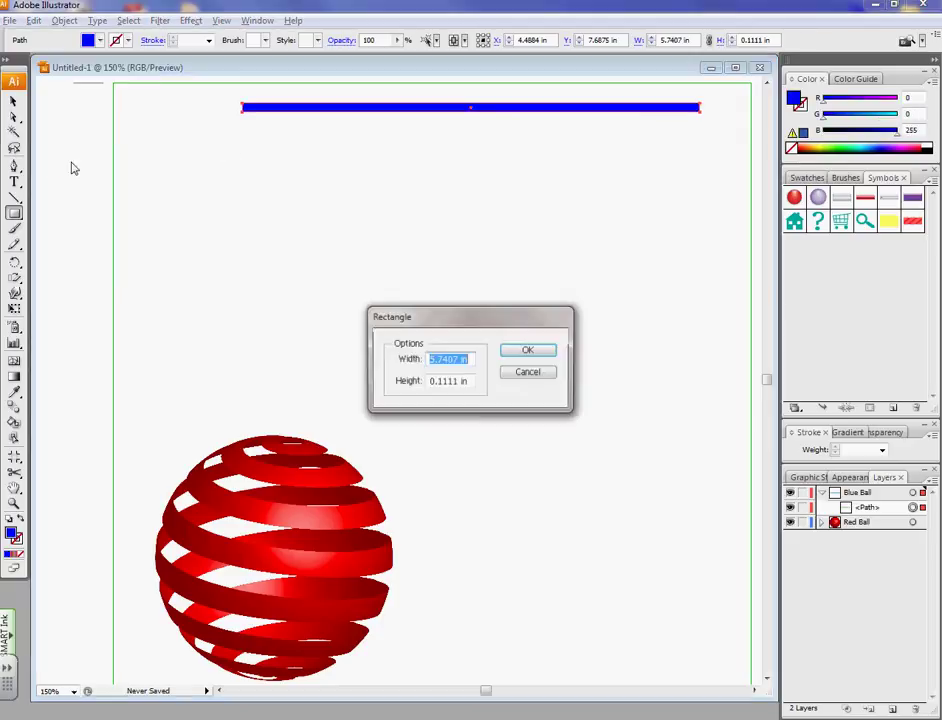
pyautogui.click(527, 372)
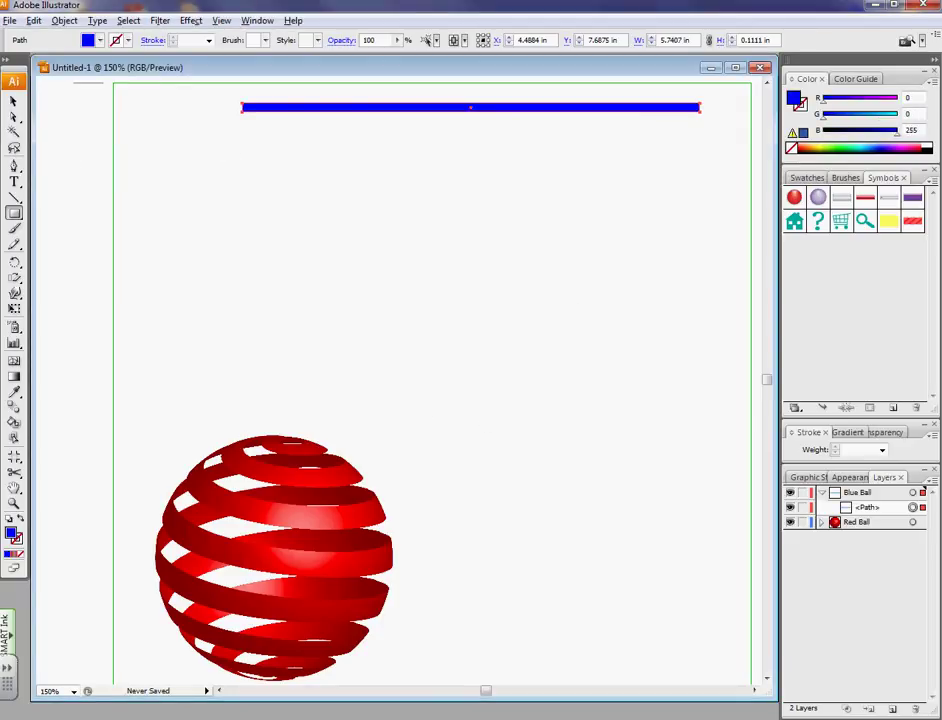
pyautogui.click(14, 101)
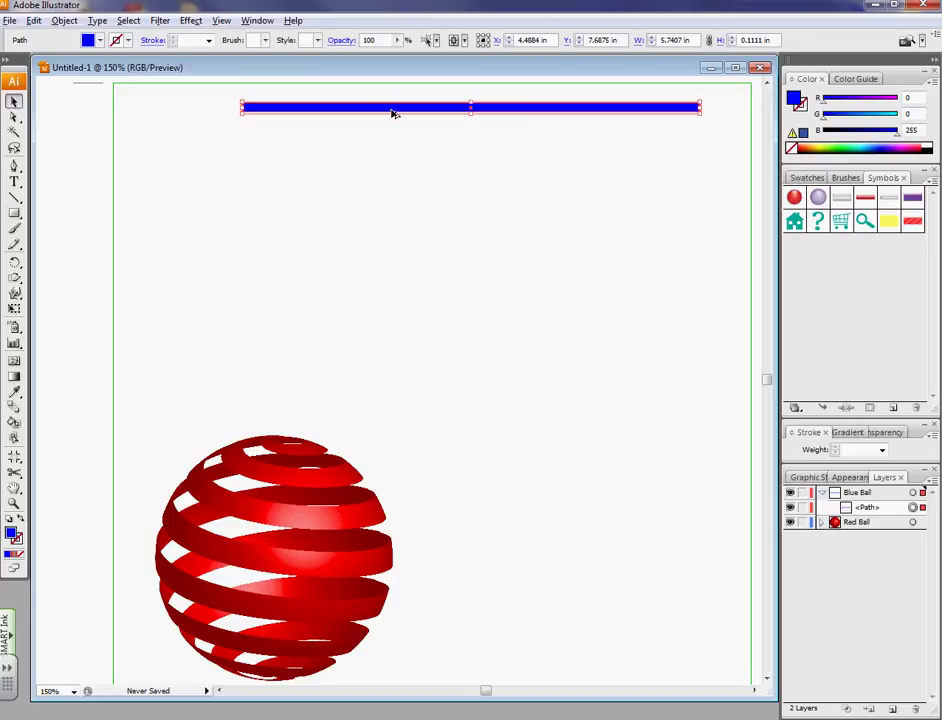
# Step: Alt-drag a copy of the bar just below, then repeat it with Ctrl+D into about fourteen stripes
pyautogui.moveTo(393, 113); pyautogui.dragTo(389, 127)
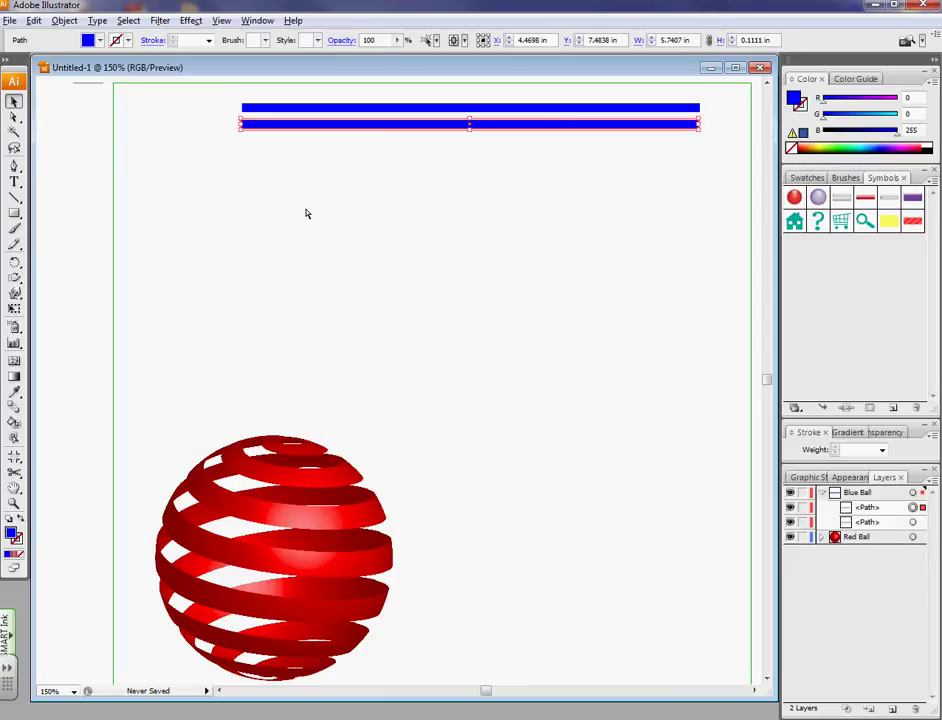
pyautogui.hotkey('ctrl', 'd')
pyautogui.hotkey('ctrl', 'd')
pyautogui.hotkey('ctrl', 'd')
pyautogui.hotkey('ctrl', 'd')
pyautogui.hotkey('ctrl', 'd')
pyautogui.hotkey('ctrl', 'd')
pyautogui.hotkey('ctrl', 'd')
pyautogui.hotkey('ctrl', 'd')
pyautogui.hotkey('ctrl', 'd')
pyautogui.hotkey('ctrl', 'd')
pyautogui.hotkey('ctrl', 'd')
pyautogui.hotkey('ctrl', 'd')
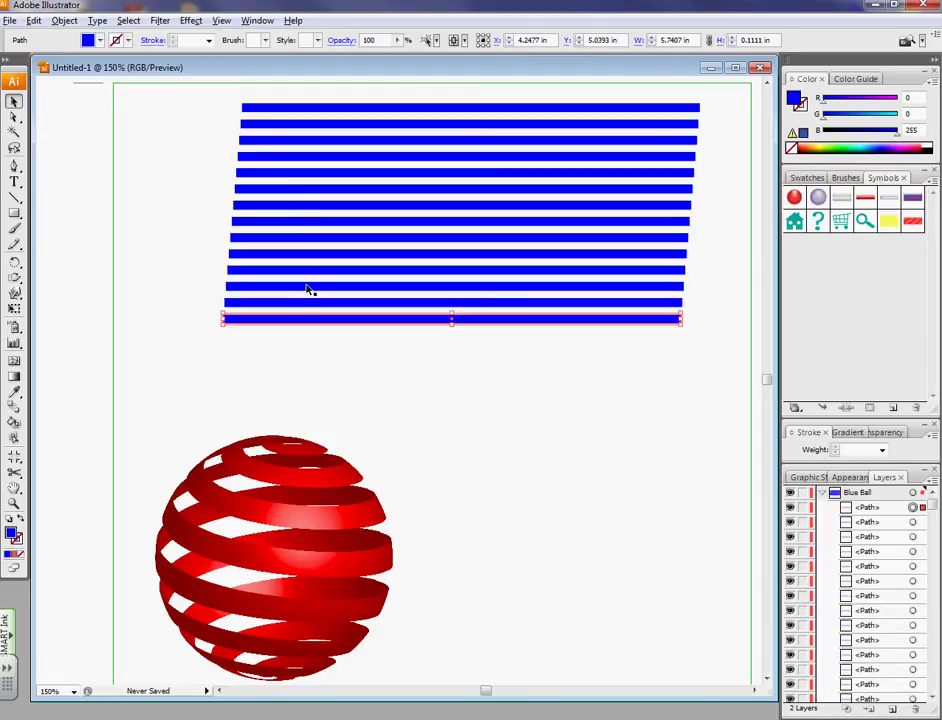
pyautogui.scroll(1, 436, 301)
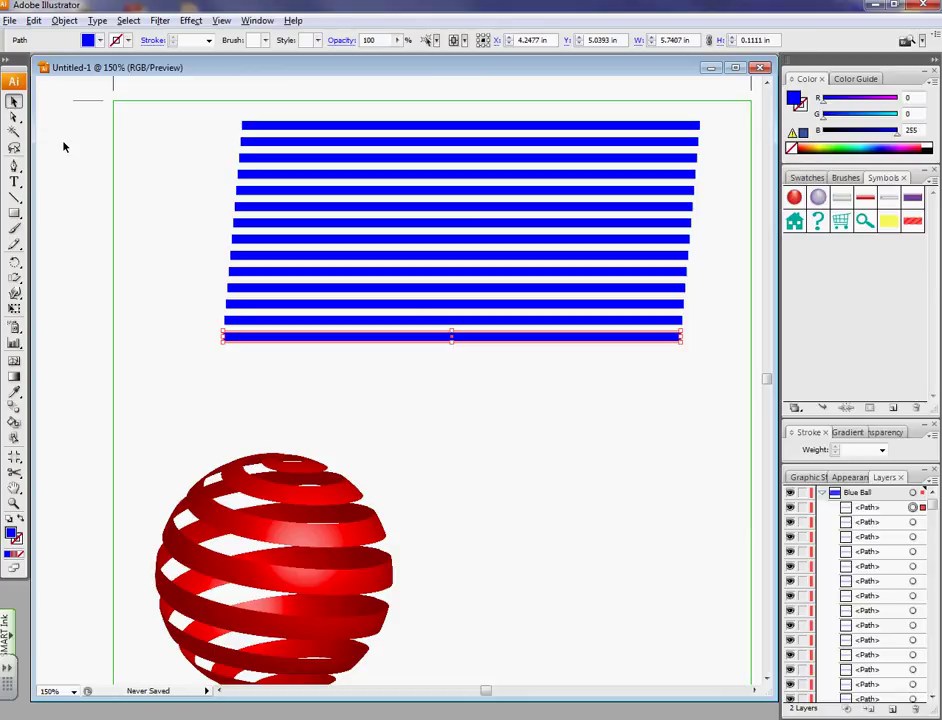
pyautogui.click(14, 117)
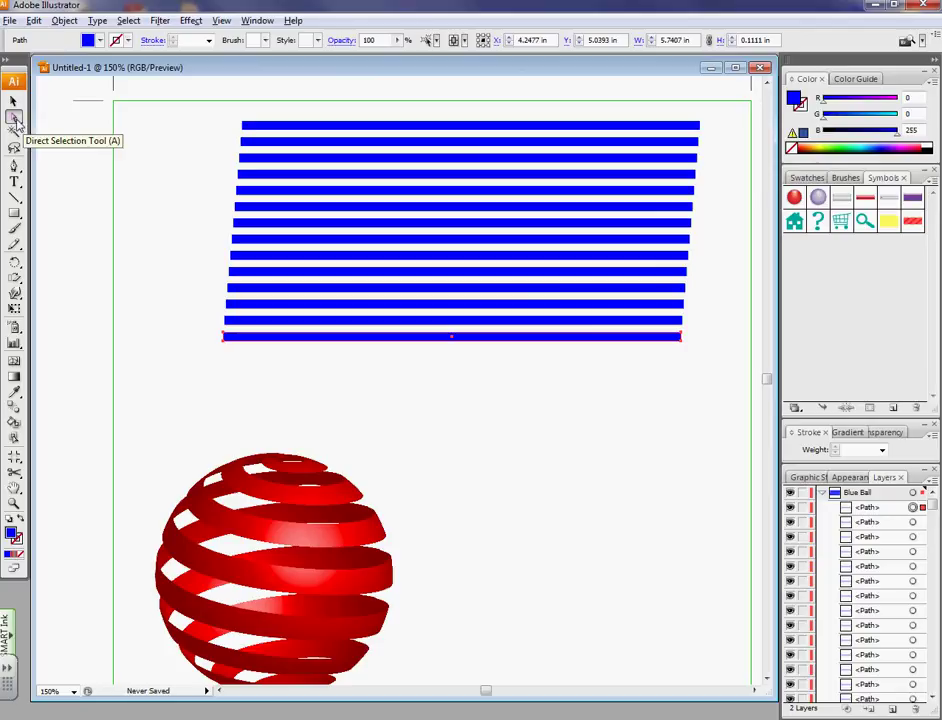
pyautogui.moveTo(645, 105); pyautogui.dragTo(717, 389)
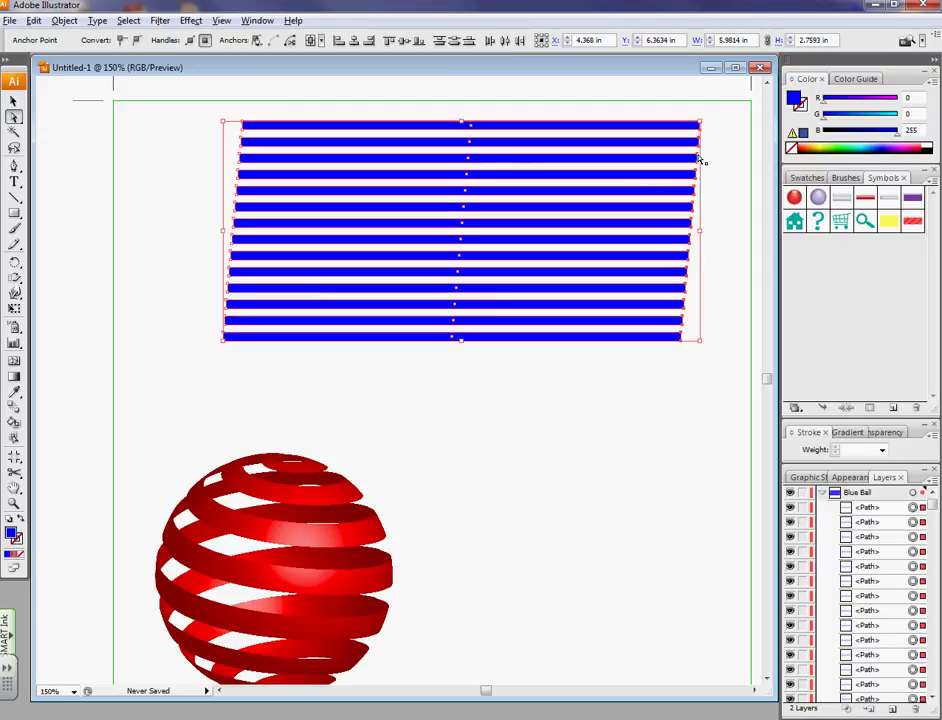
pyautogui.moveTo(700, 158); pyautogui.dragTo(700, 122)
pyautogui.click(628, 388)
pyautogui.scroll(2, 628, 388)
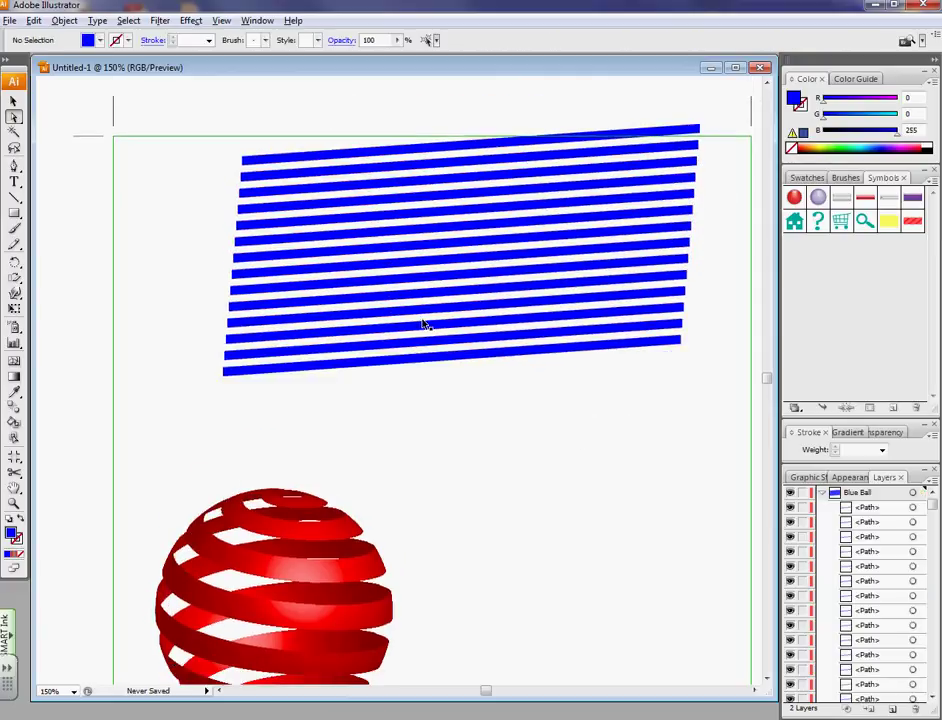
pyautogui.hotkey('ctrl', 'z')
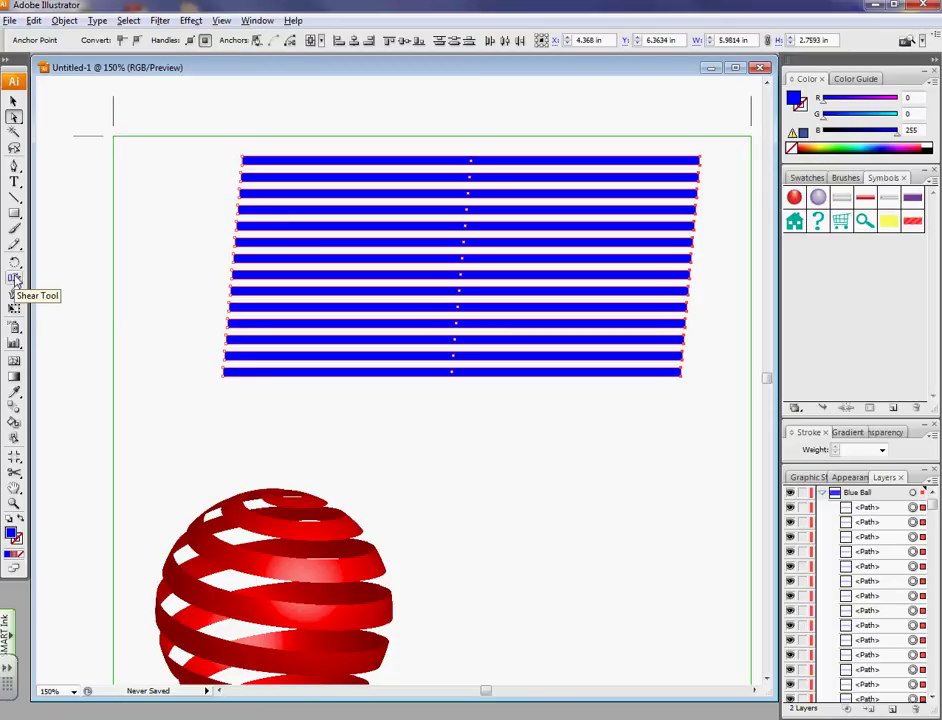
# Step: Shear the stripes 7° on the vertical axis using the Shear tool's settings
pyautogui.moveTo(15, 281)
pyautogui.mouseDown()
pyautogui.moveTo(15, 270)
pyautogui.moveTo(53, 273)
pyautogui.moveTo(59, 309)
pyautogui.moveTo(13, 283)
pyautogui.mouseUp()
pyautogui.doubleClick(14, 281)
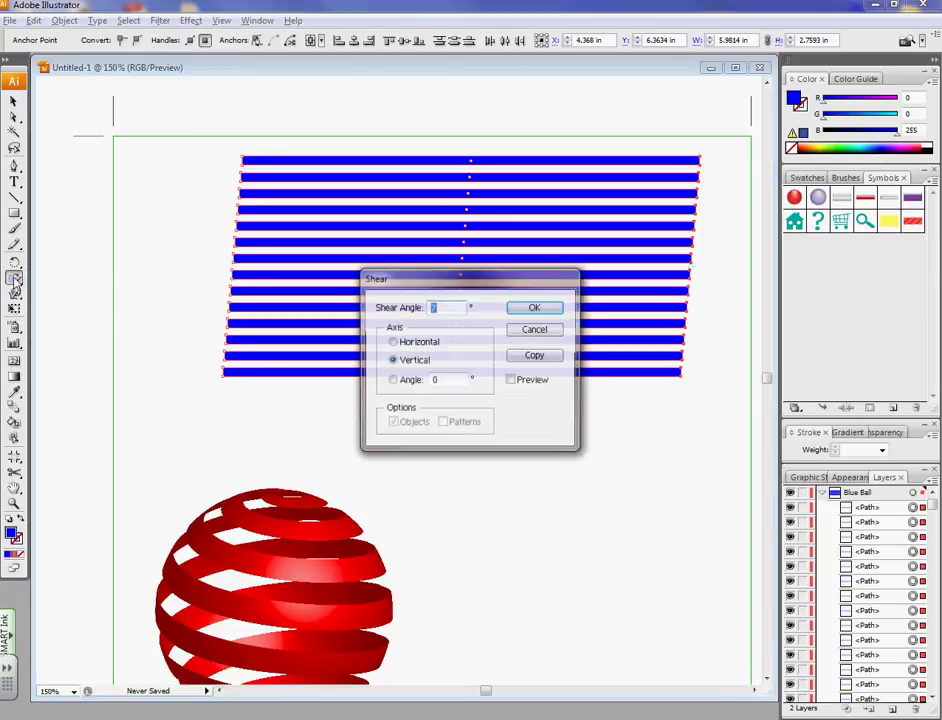
pyautogui.moveTo(416, 272); pyautogui.dragTo(152, 222)
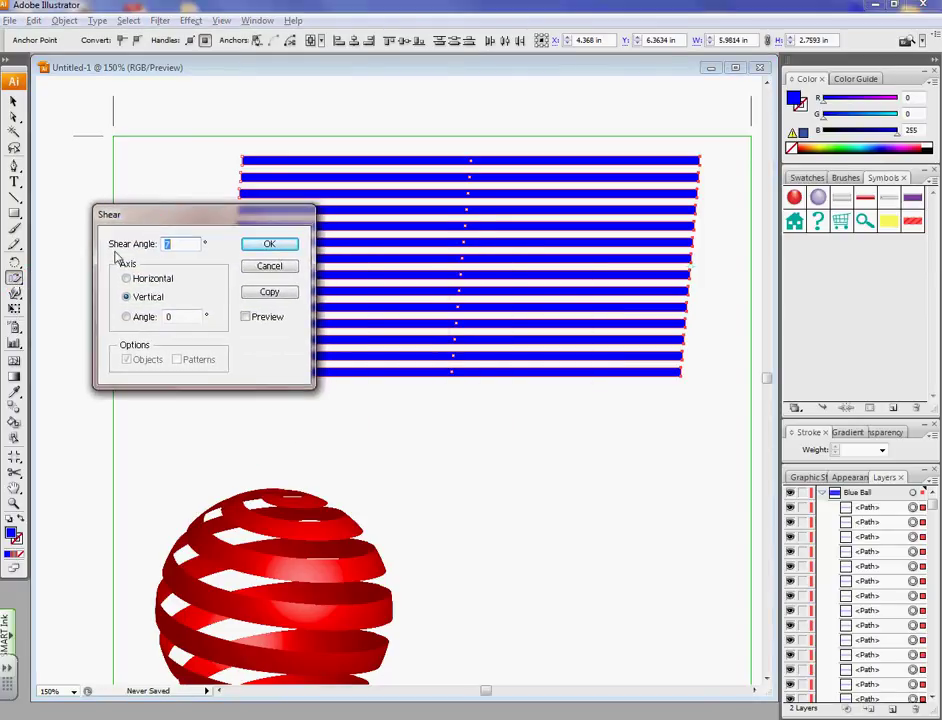
pyautogui.moveTo(225, 218); pyautogui.dragTo(210, 224)
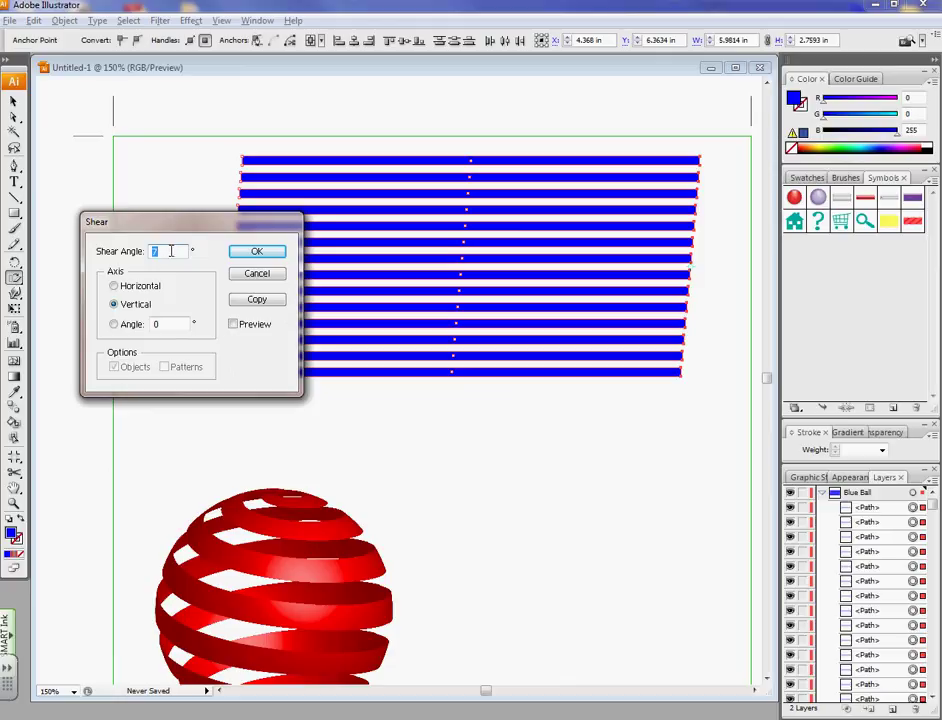
pyautogui.click(270, 256)
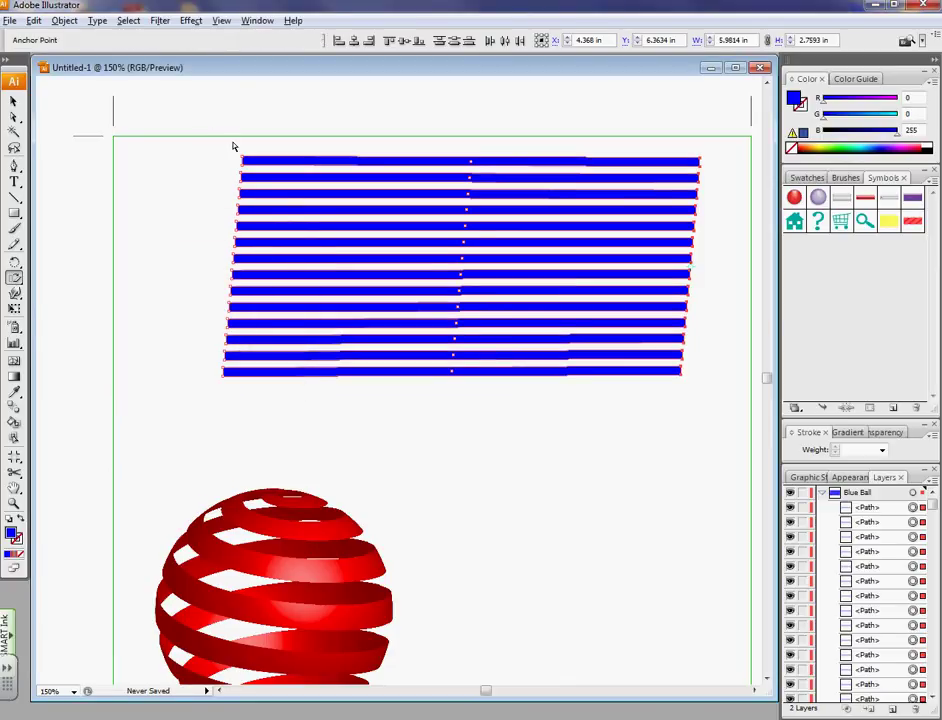
# Step: Redo the 7° vertical shear so the stripes slope down to the right, then deselect
pyautogui.doubleClick(14, 278)
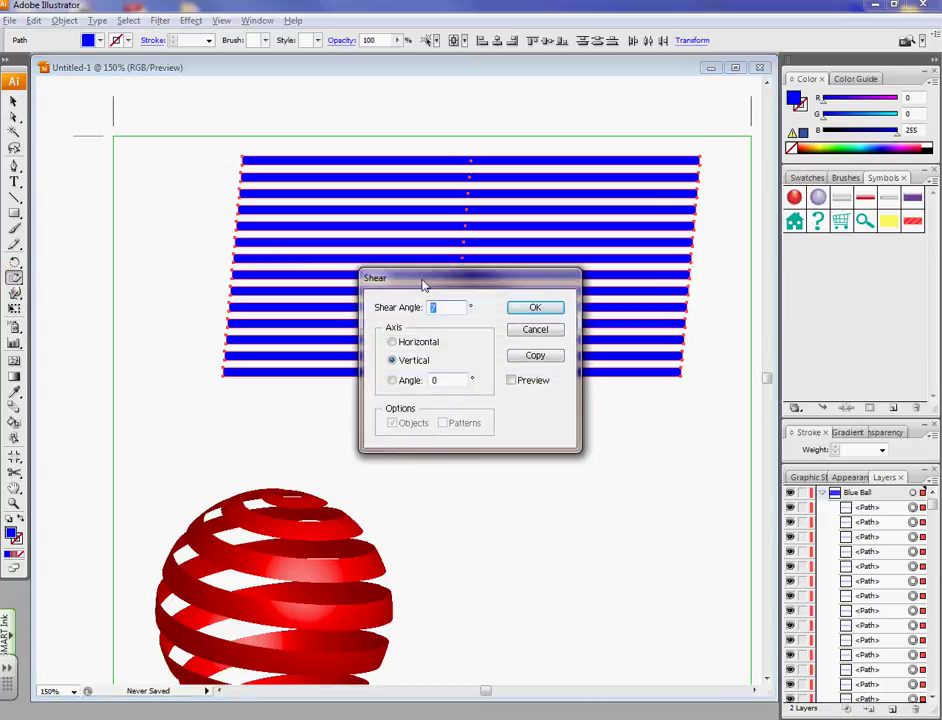
pyautogui.moveTo(425, 280); pyautogui.dragTo(209, 278)
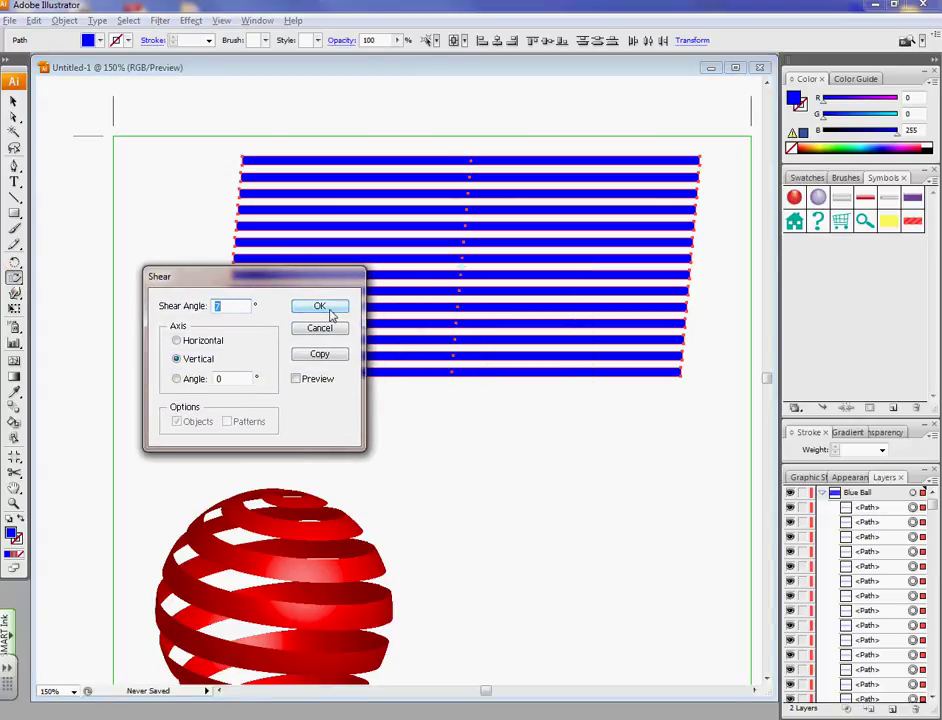
pyautogui.click(188, 382)
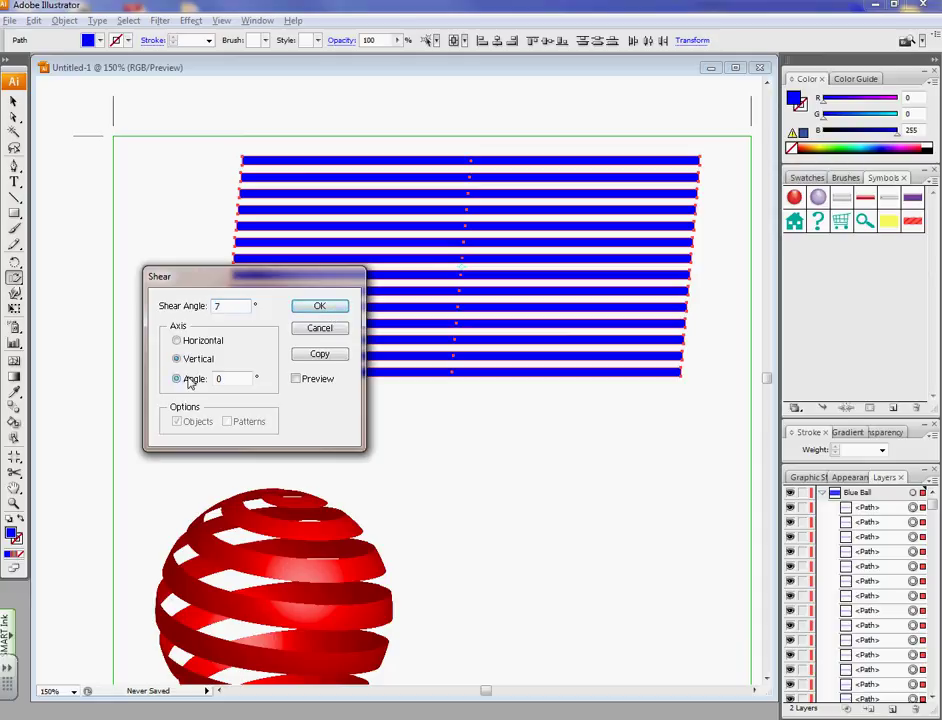
pyautogui.click(328, 307)
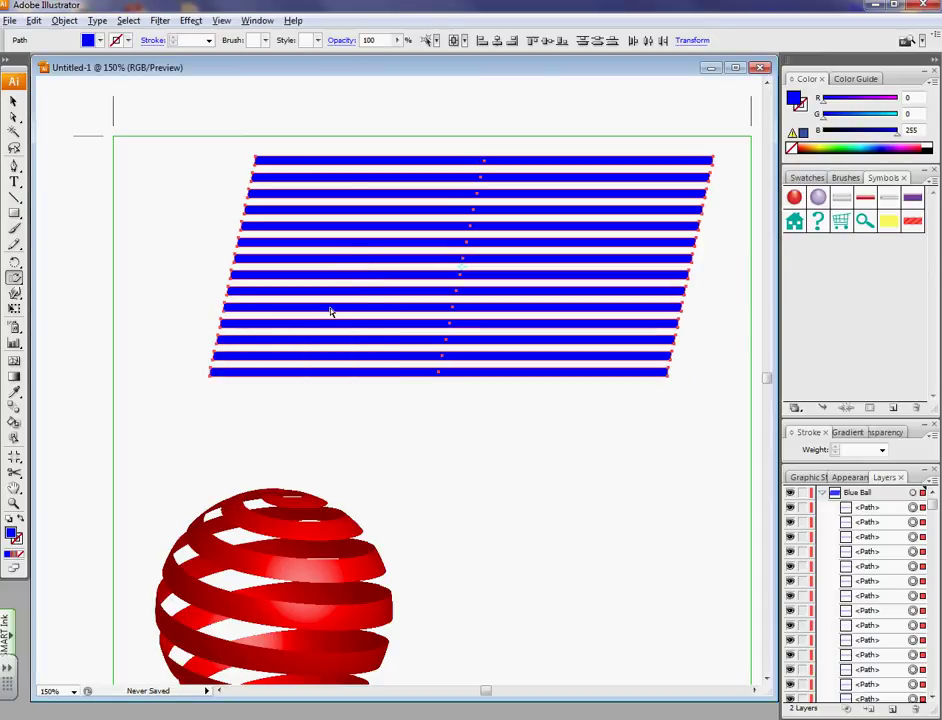
pyautogui.moveTo(331, 312); pyautogui.dragTo(266, 281)
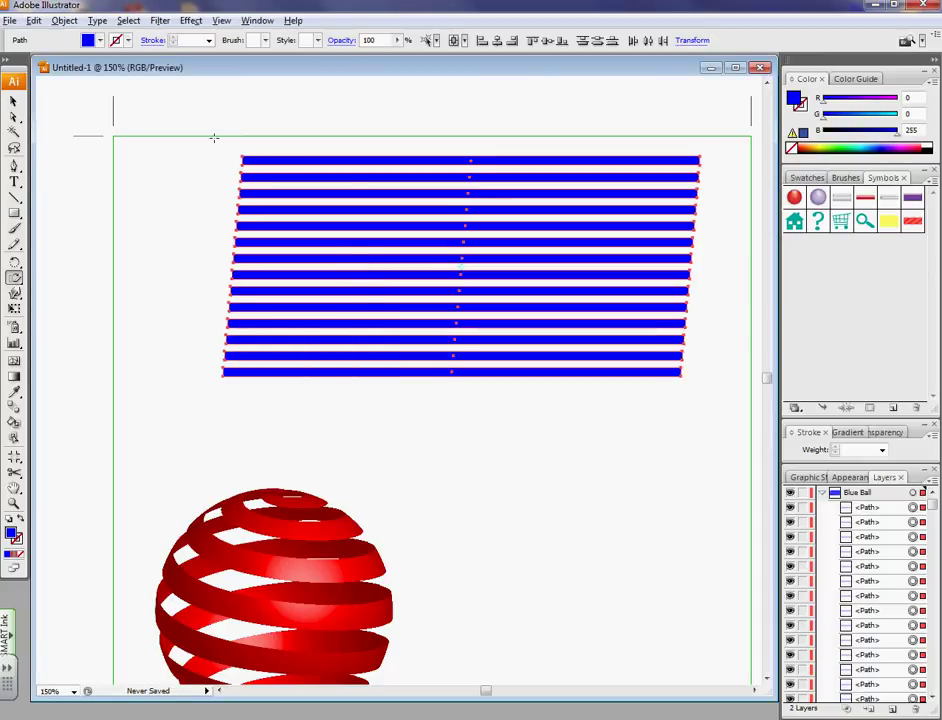
pyautogui.doubleClick(15, 277)
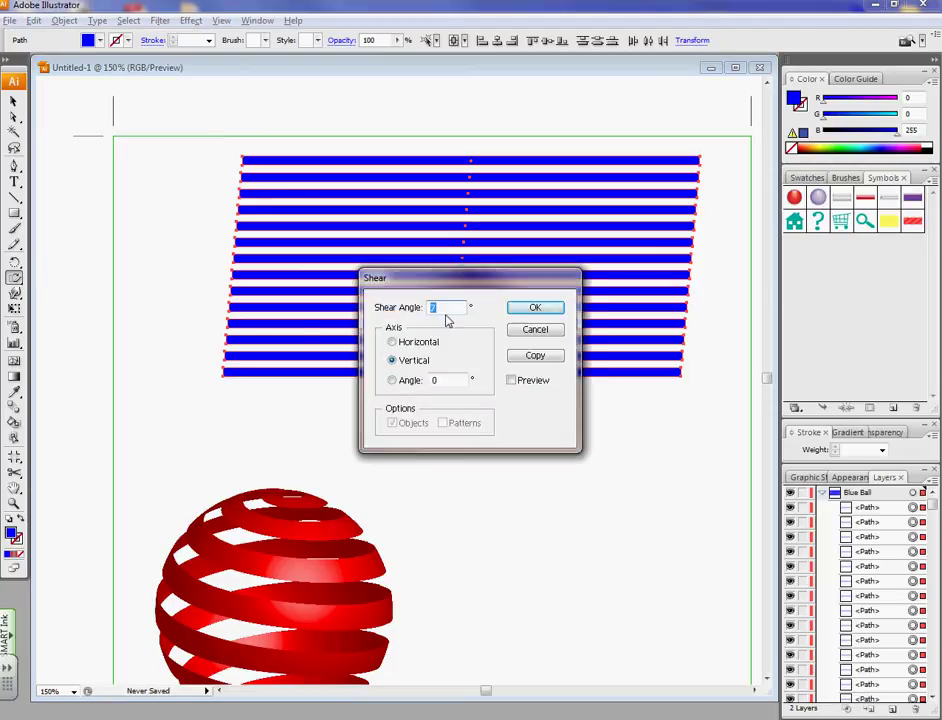
pyautogui.click(530, 306)
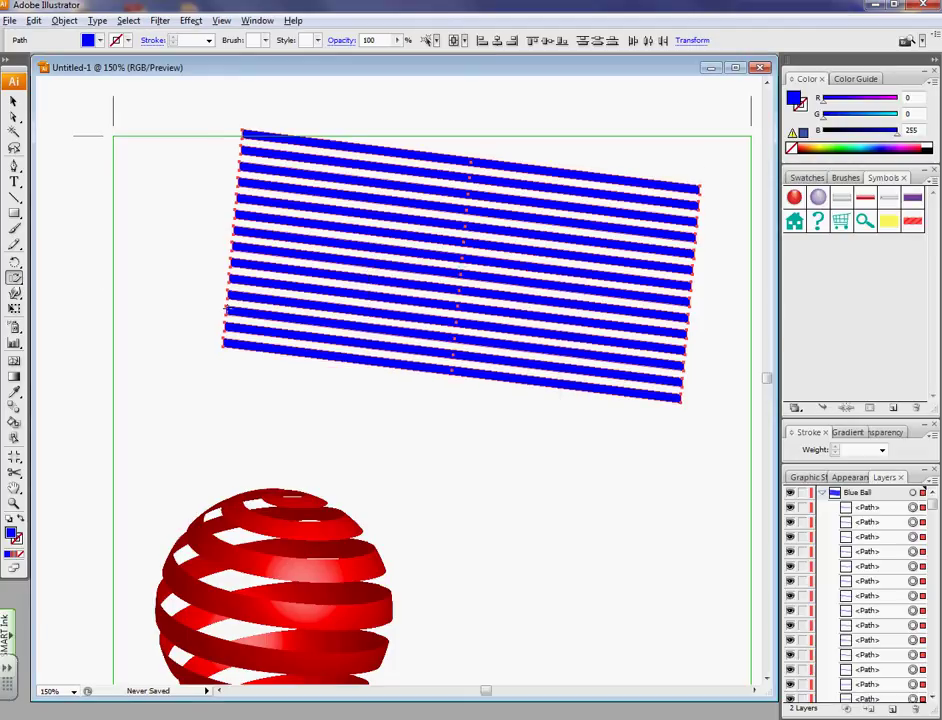
pyautogui.press('v')
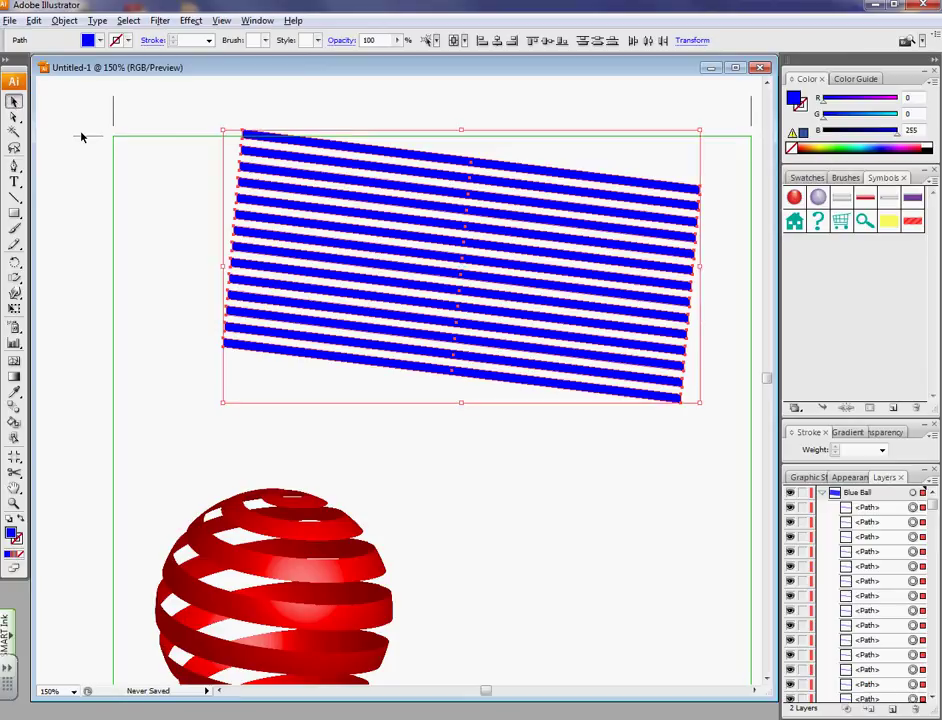
pyautogui.click(649, 501)
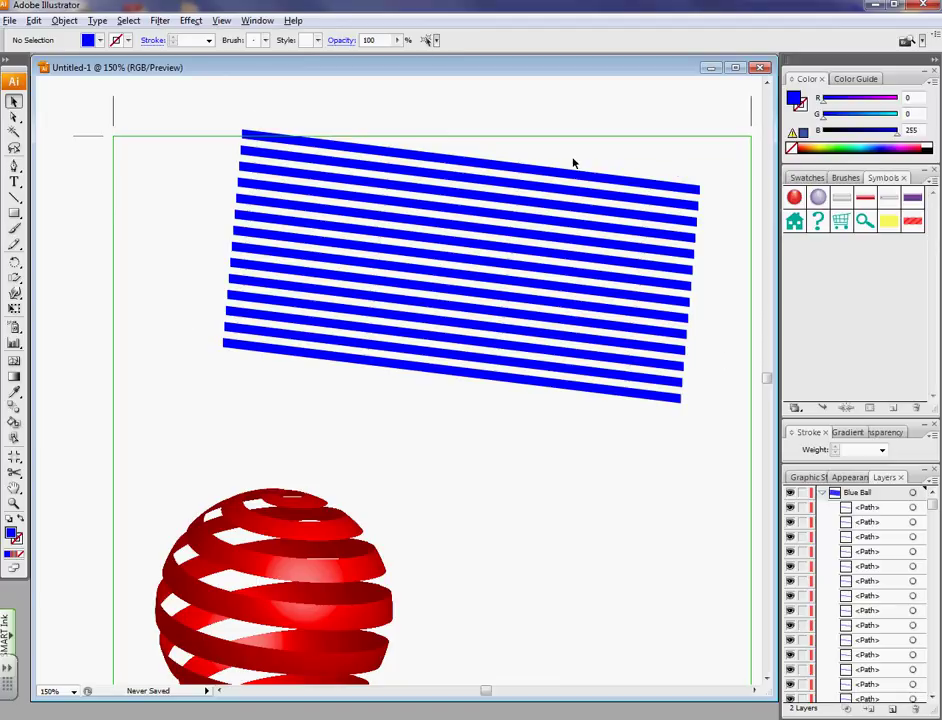
# Step: Draw a rectangle over the stripes and stretch it to about 5.537 × 2.1296 in
pyautogui.click(13, 213)
pyautogui.moveTo(673, 183); pyautogui.dragTo(238, 349)
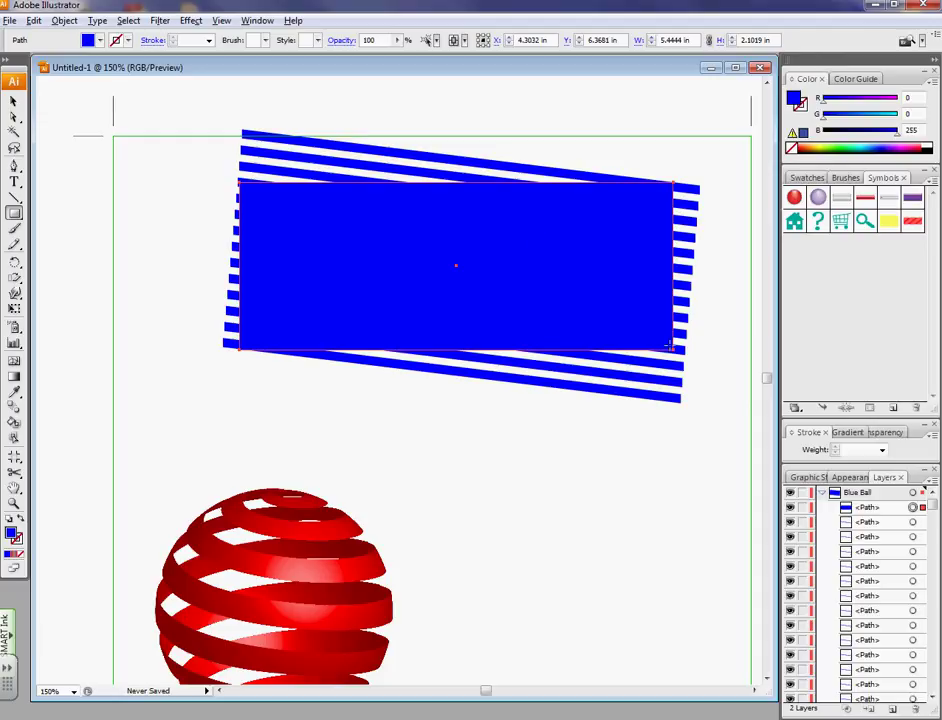
pyautogui.moveTo(672, 348); pyautogui.dragTo(686, 343)
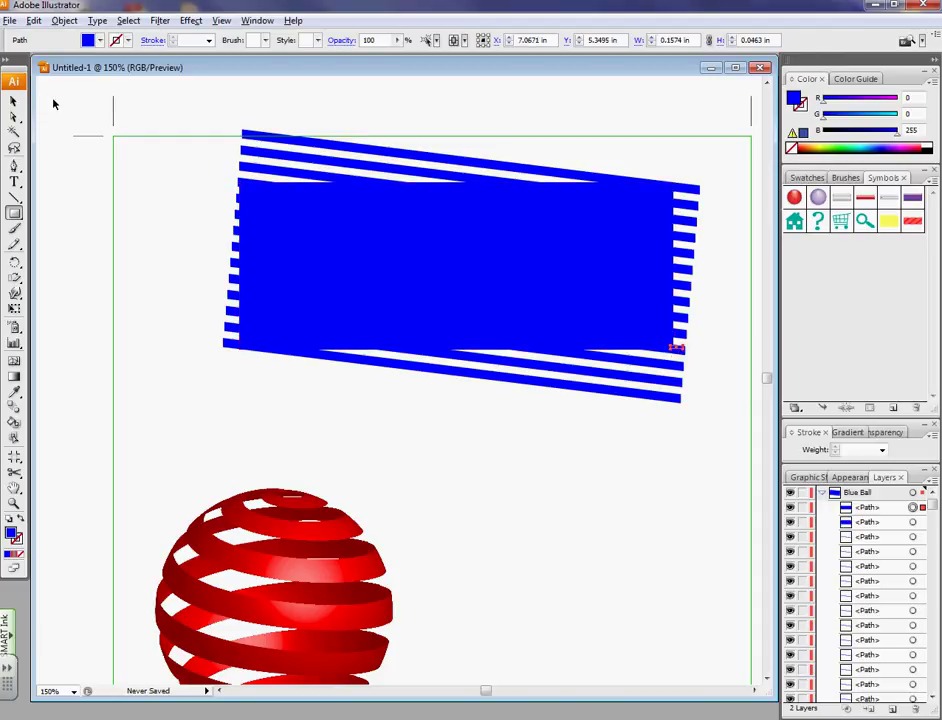
pyautogui.hotkey('ctrl', 'z')
pyautogui.click(13, 101)
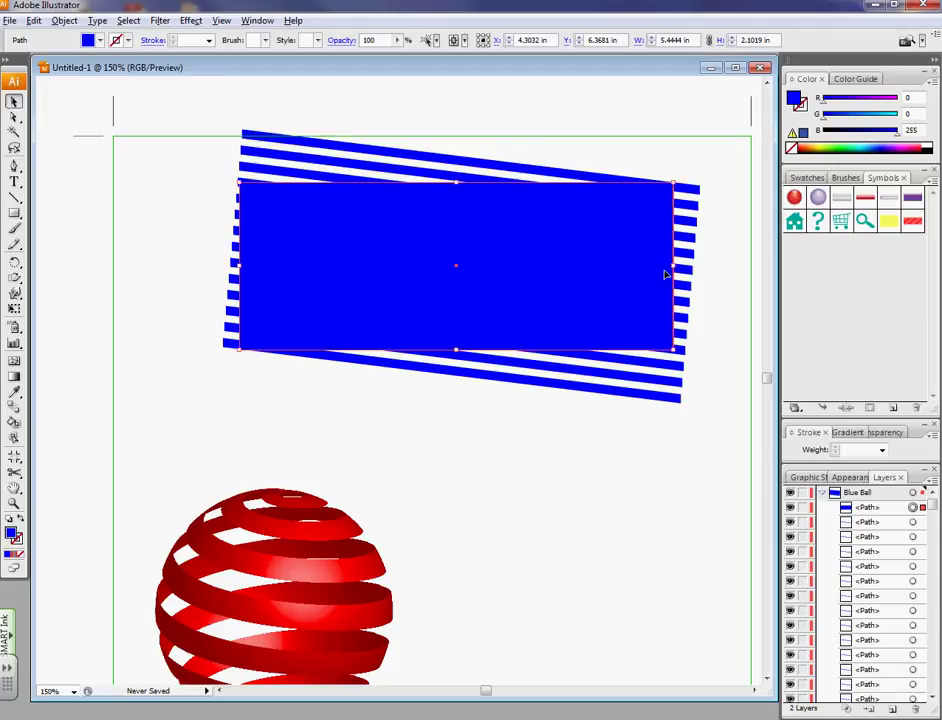
pyautogui.moveTo(672, 347); pyautogui.dragTo(681, 353)
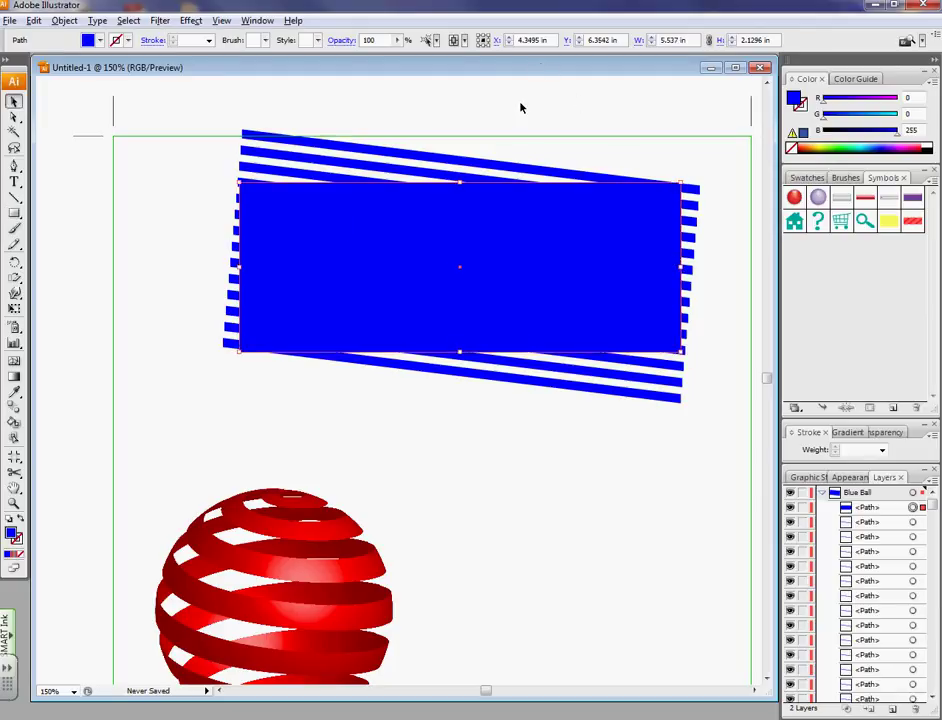
# Step: Fill the rectangle green and nudge its lower-left corner inward to about 5.52 × 2.09 in
pyautogui.click(99, 40)
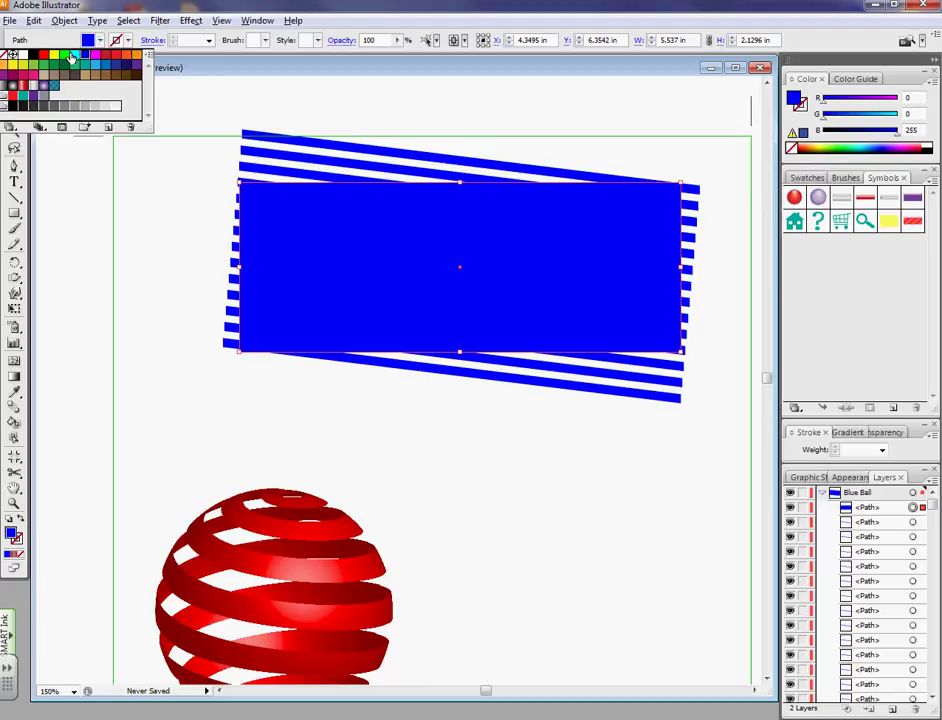
pyautogui.click(63, 56)
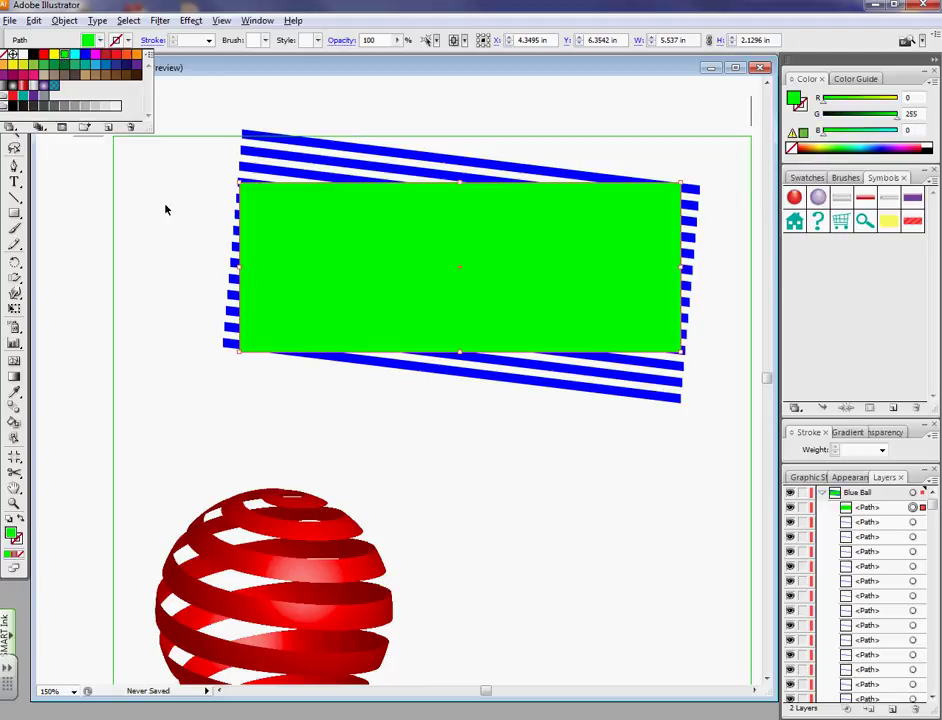
pyautogui.click(45, 194)
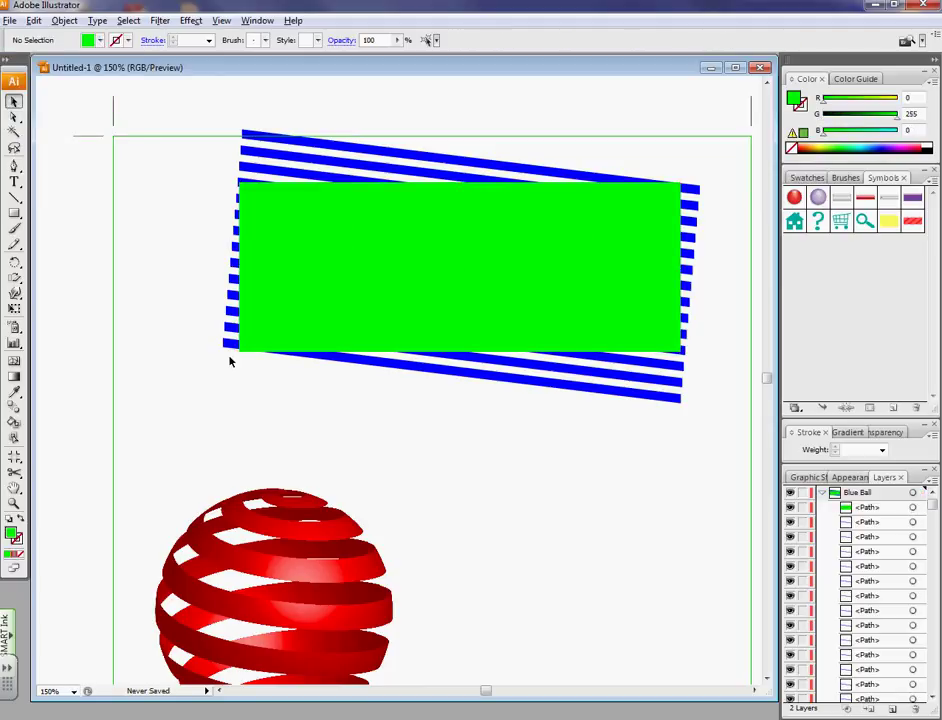
pyautogui.click(372, 236)
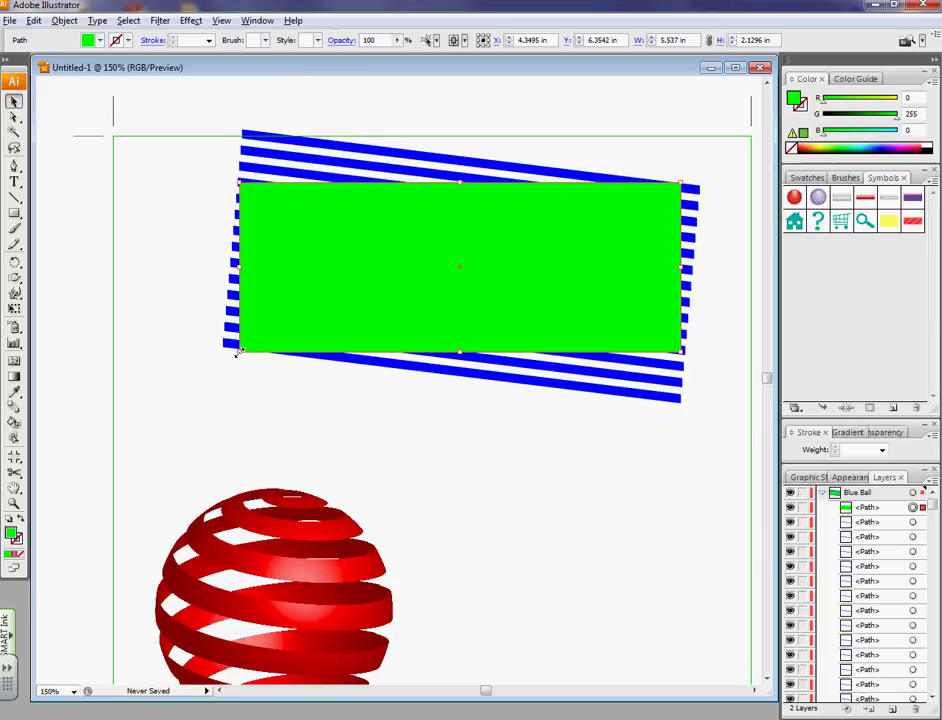
pyautogui.moveTo(240, 349); pyautogui.dragTo(242, 345)
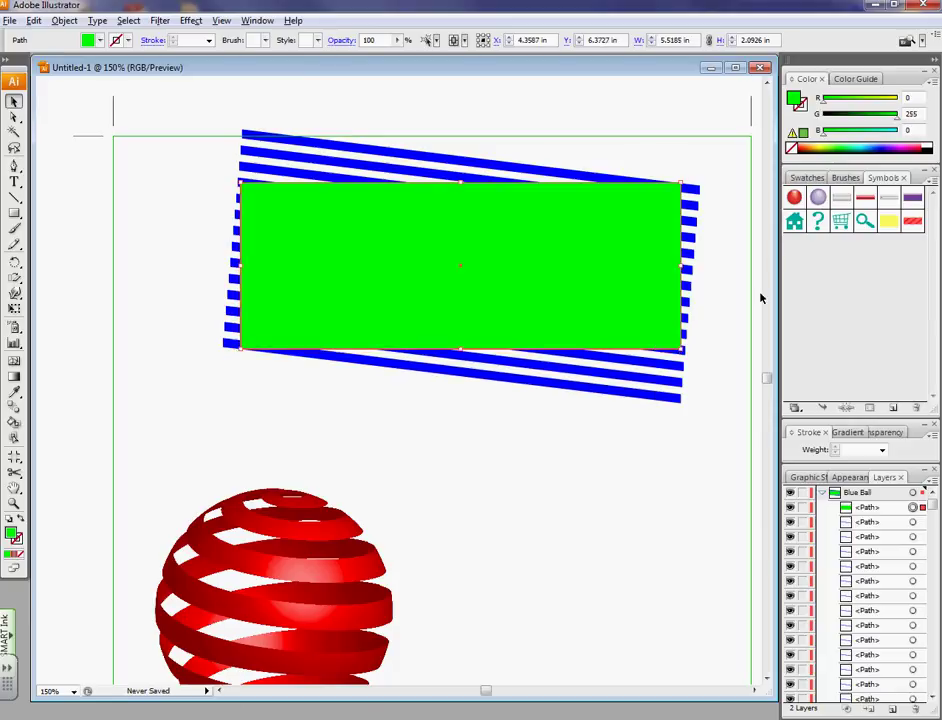
pyautogui.click(60, 101)
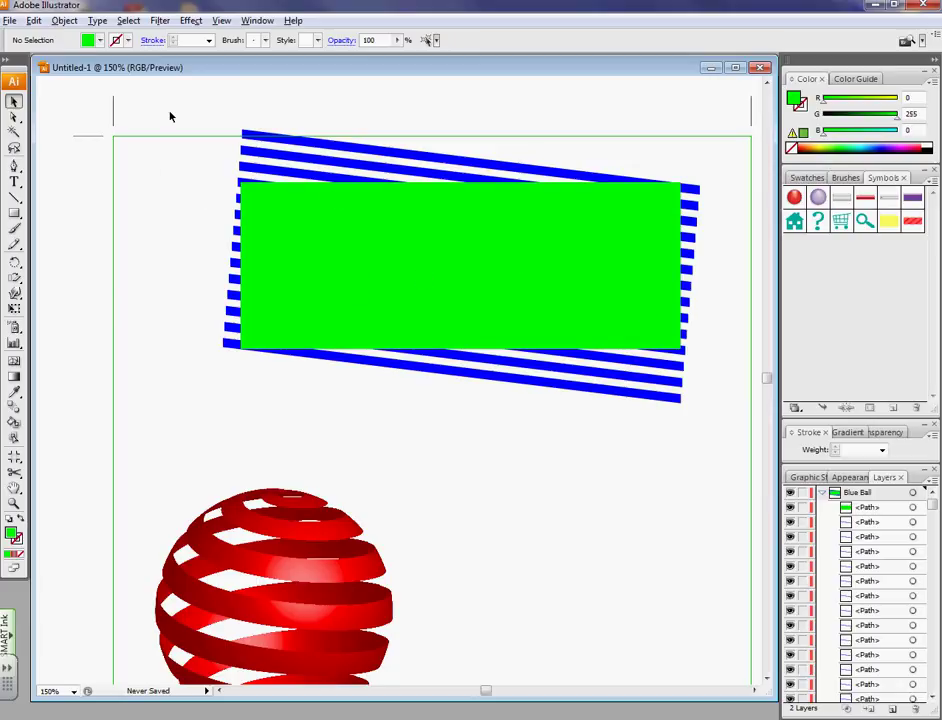
# Step: Select the stripes with the green rectangle and apply Pathfinder Crop to trim them
pyautogui.moveTo(185, 101); pyautogui.dragTo(686, 427)
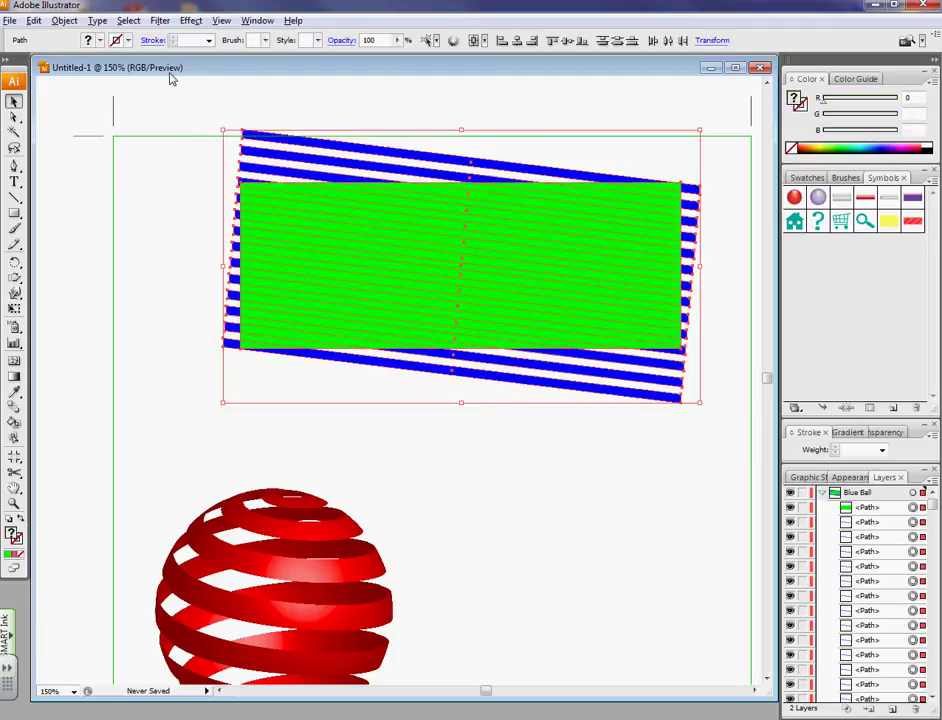
pyautogui.click(257, 21)
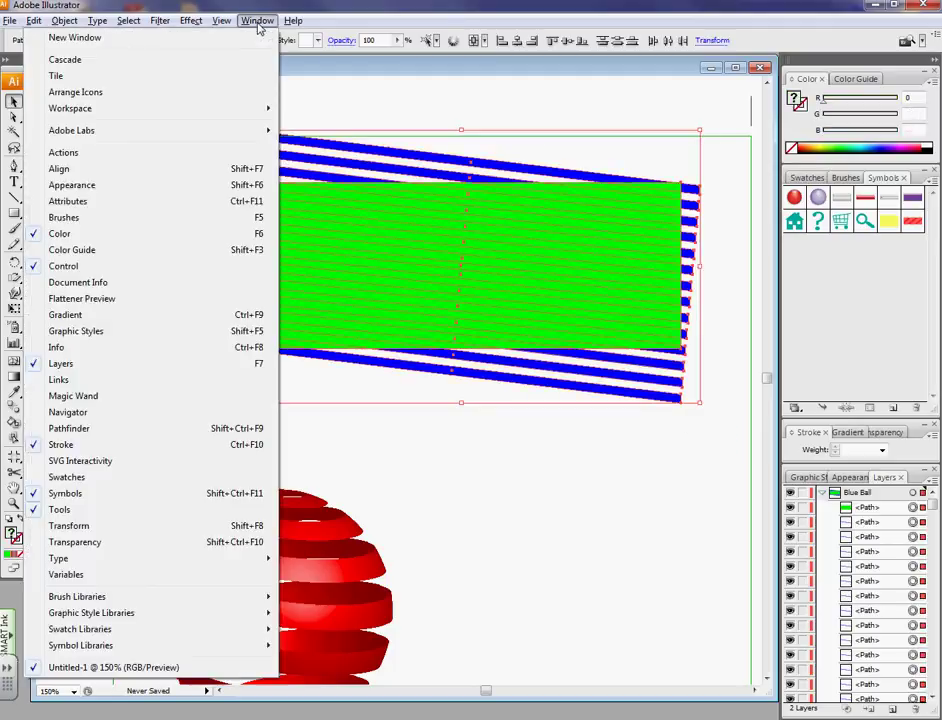
pyautogui.click(86, 428)
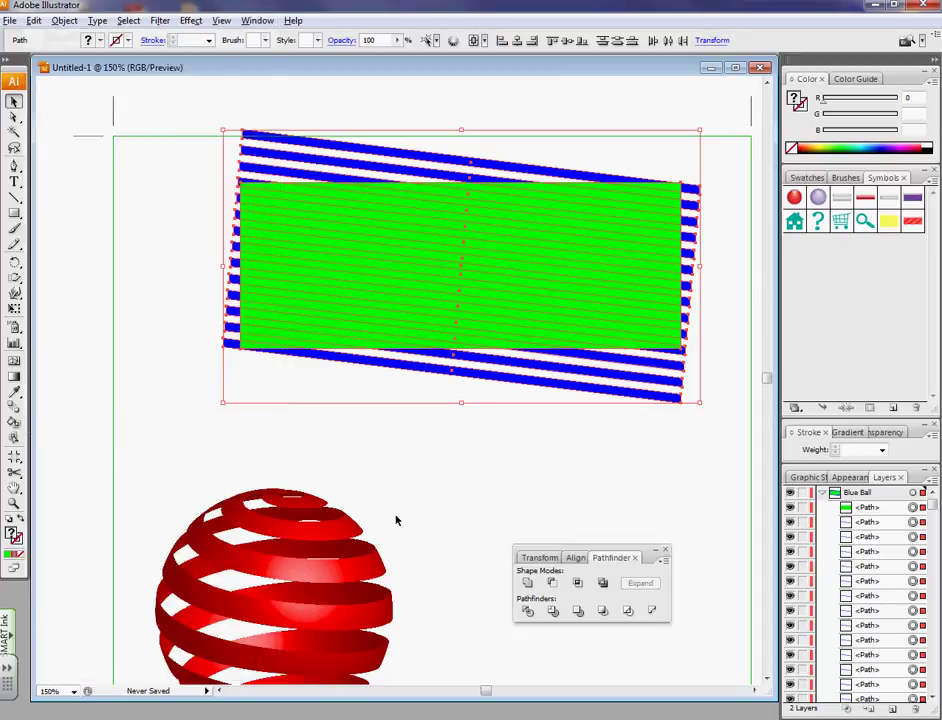
pyautogui.click(600, 612)
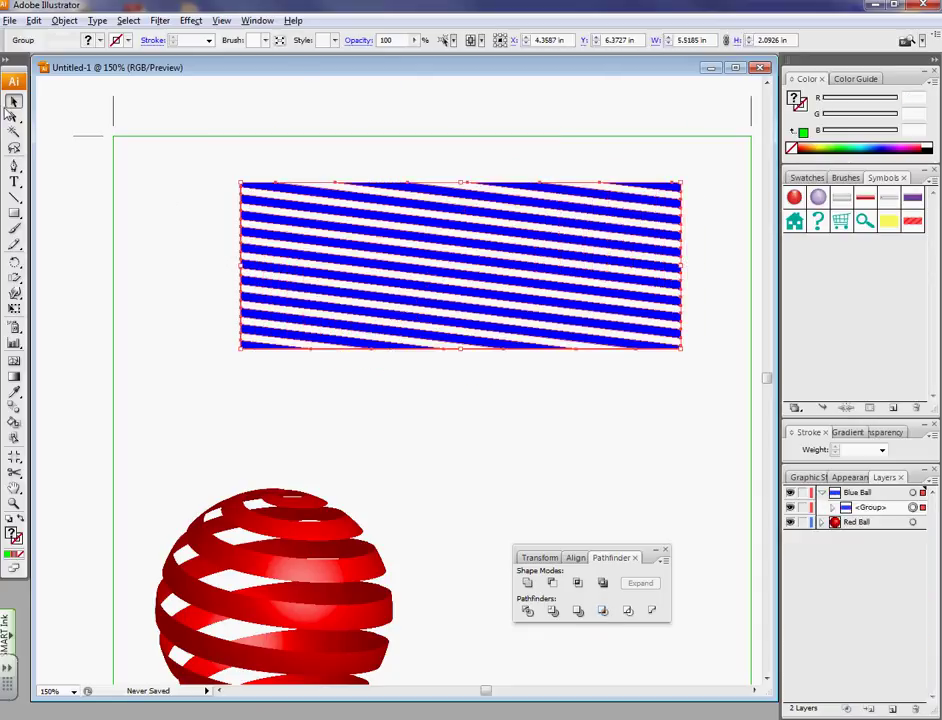
pyautogui.click(156, 105)
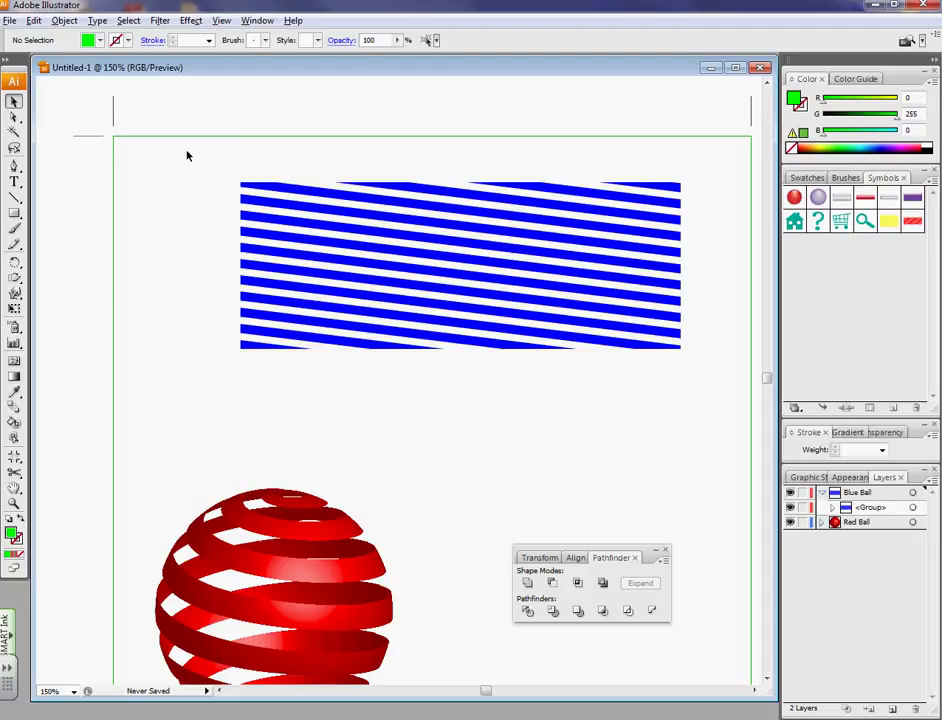
pyautogui.click(282, 214)
pyautogui.moveTo(282, 214); pyautogui.dragTo(250, 366)
pyautogui.click(187, 290)
pyautogui.hscroll(5, 187, 290)
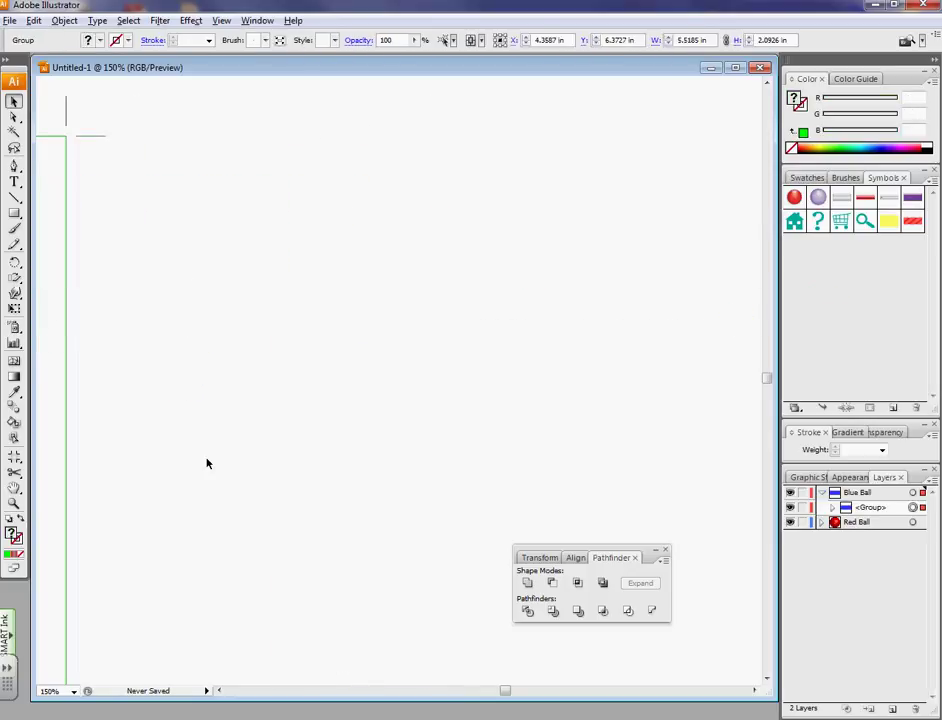
pyautogui.click(219, 690)
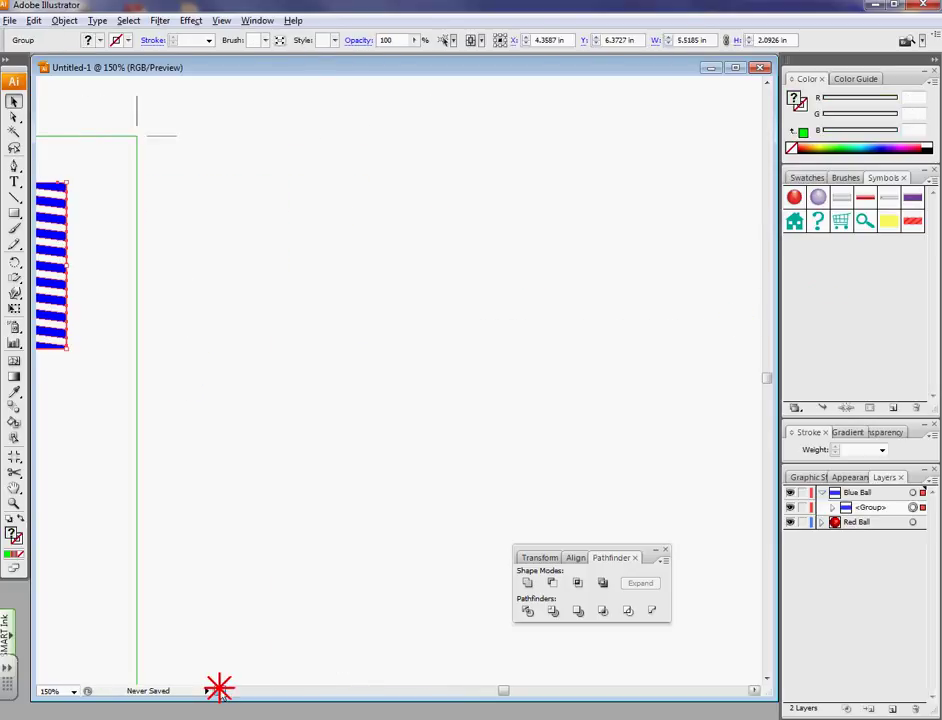
pyautogui.moveTo(219, 690); pyautogui.dragTo(219, 690)
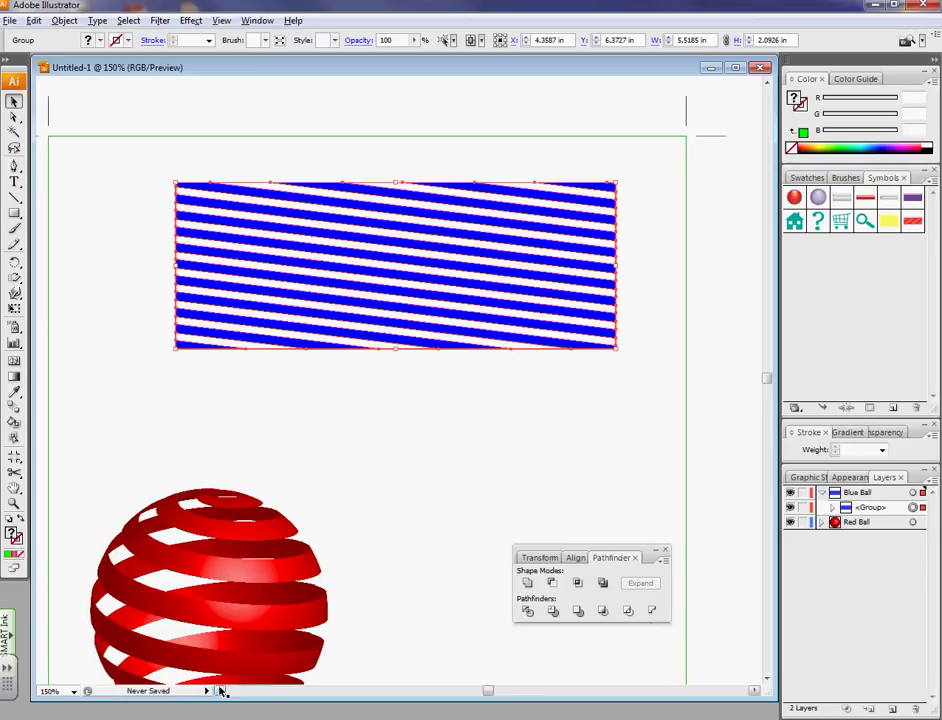
pyautogui.click(438, 432)
pyautogui.hscroll(5, 454, 330)
pyautogui.click(400, 335)
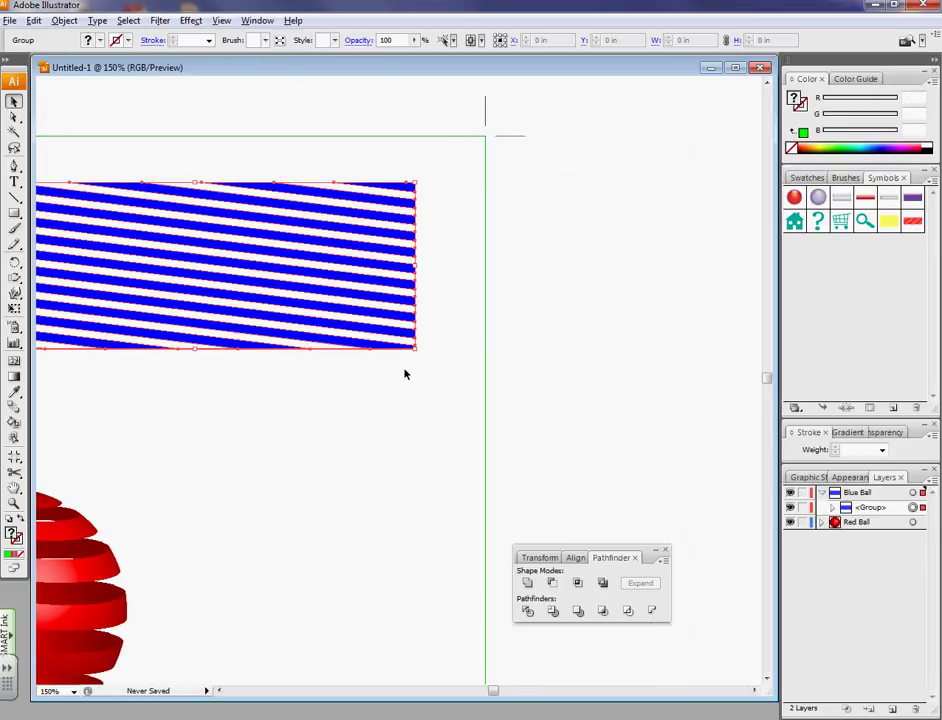
pyautogui.hscroll(8, 235, 269)
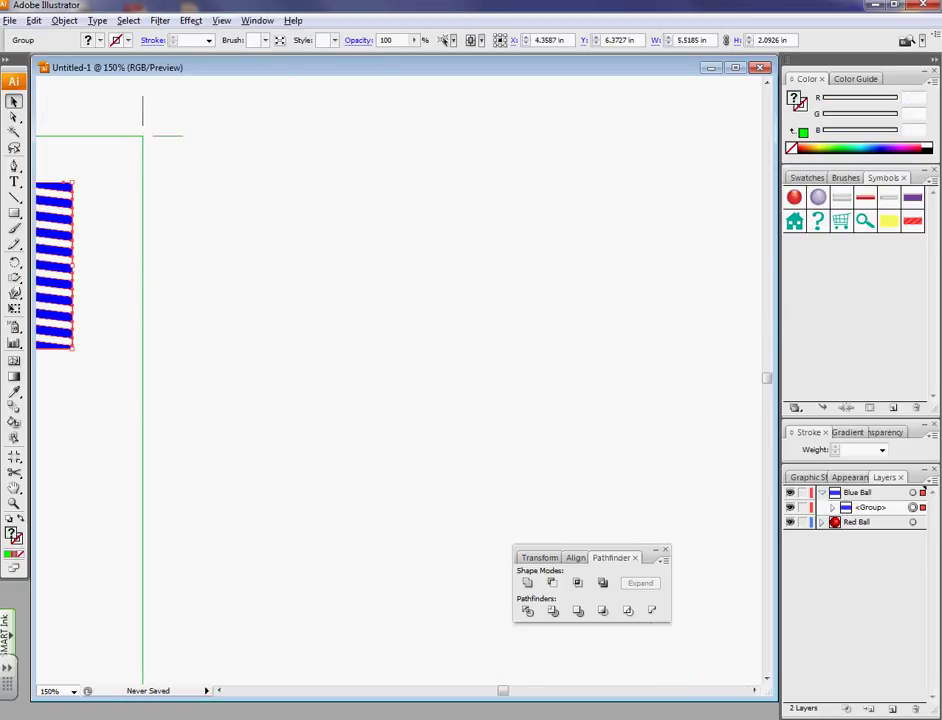
pyautogui.moveTo(219, 690); pyautogui.dragTo(219, 690)
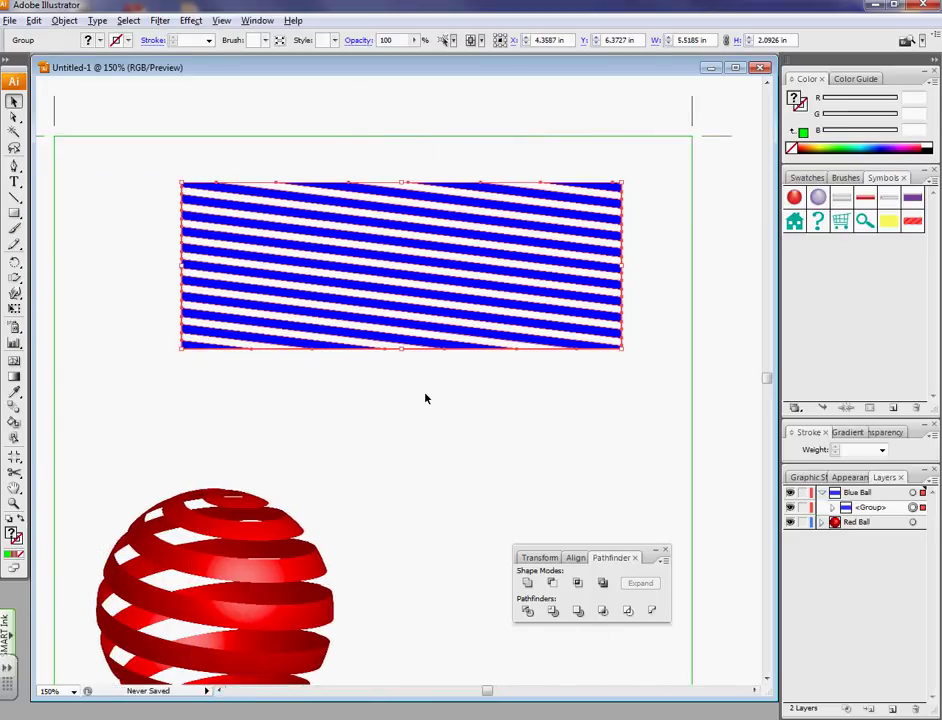
pyautogui.click(415, 323)
# Step: Save the striped block as a Graphic symbol named 'Blue Stripes'
pyautogui.moveTo(427, 351); pyautogui.dragTo(845, 332)
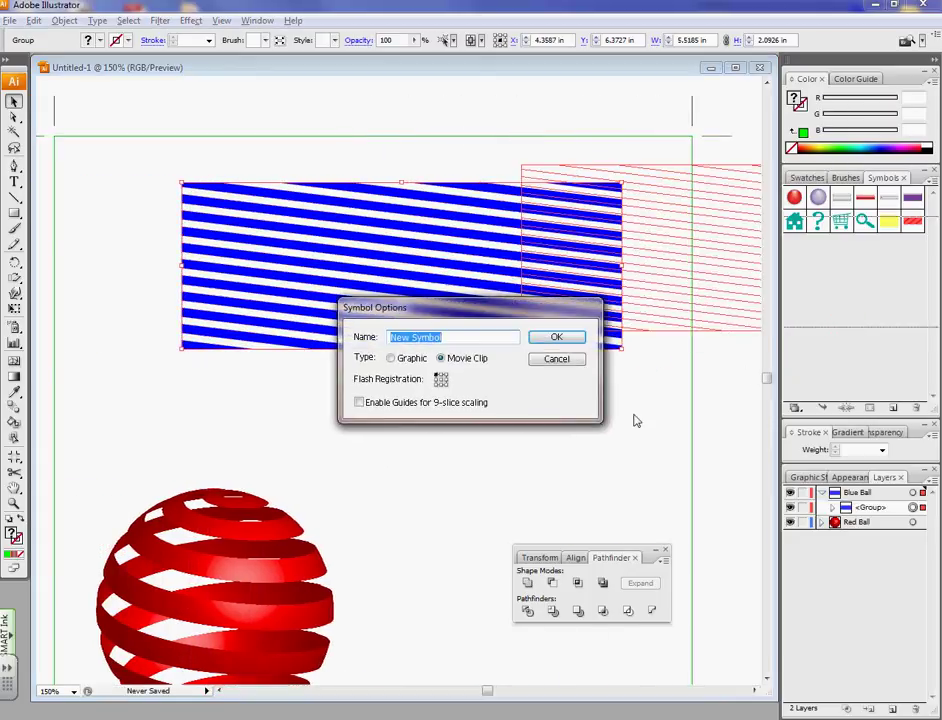
pyautogui.click(391, 358)
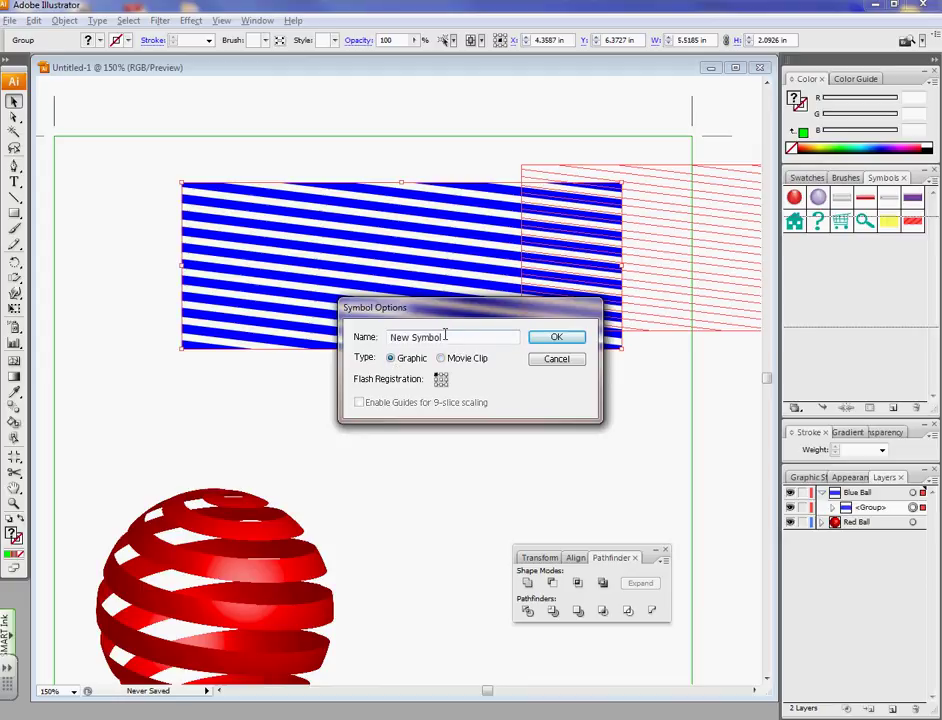
pyautogui.moveTo(445, 336); pyautogui.dragTo(391, 337)
pyautogui.write('Blue Stripes')
pyautogui.click(566, 336)
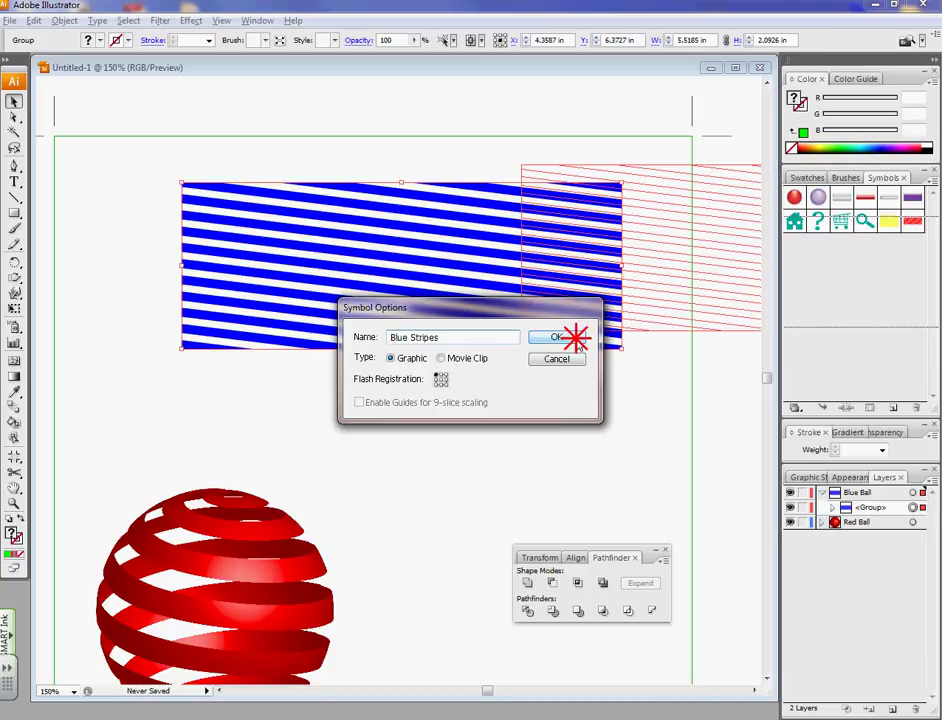
# Step: Delete the striped artwork, then place and remove a test Blue Stripes instance
pyautogui.press('Delete')
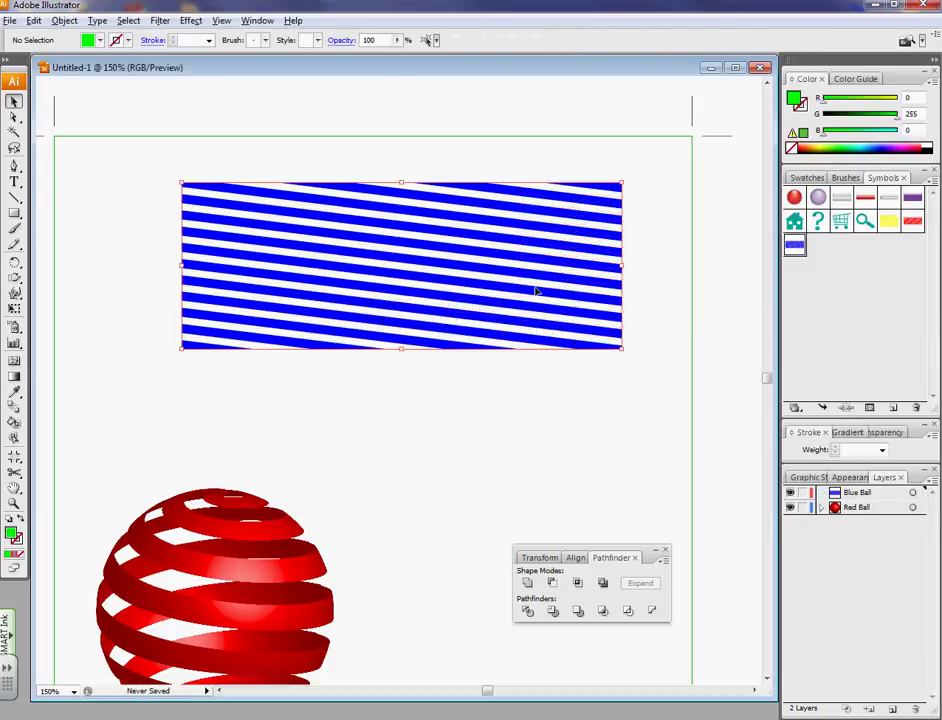
pyautogui.moveTo(794, 247); pyautogui.dragTo(555, 260)
pyautogui.press('Delete')
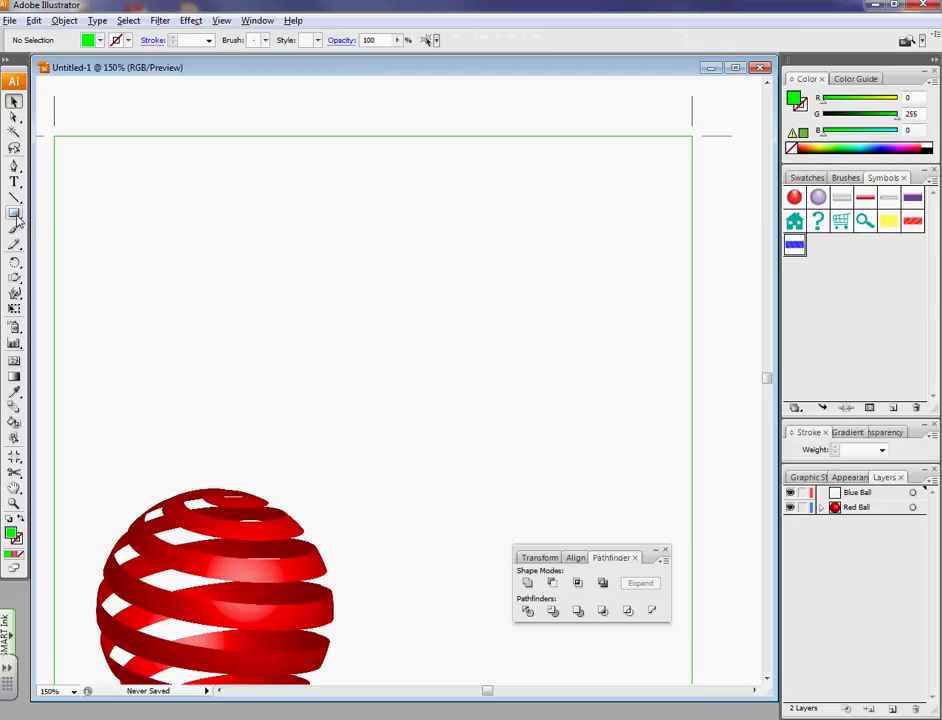
# Step: Draw a green circle about 2.61 in across above the red ball with the Ellipse tool
pyautogui.moveTo(16, 220); pyautogui.dragTo(46, 241)
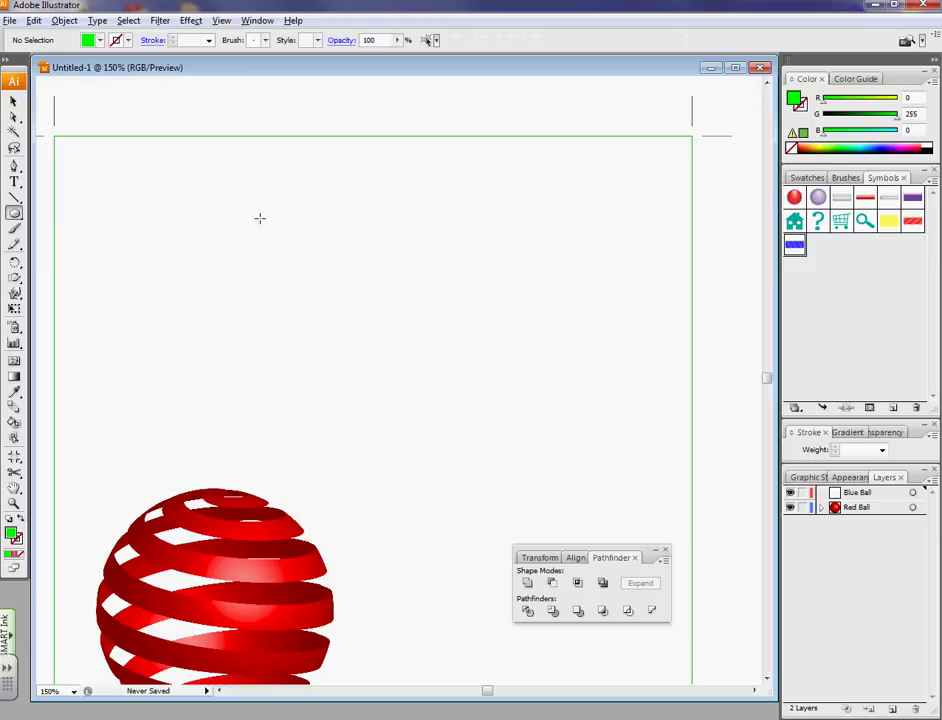
pyautogui.moveTo(246, 197); pyautogui.dragTo(416, 387)
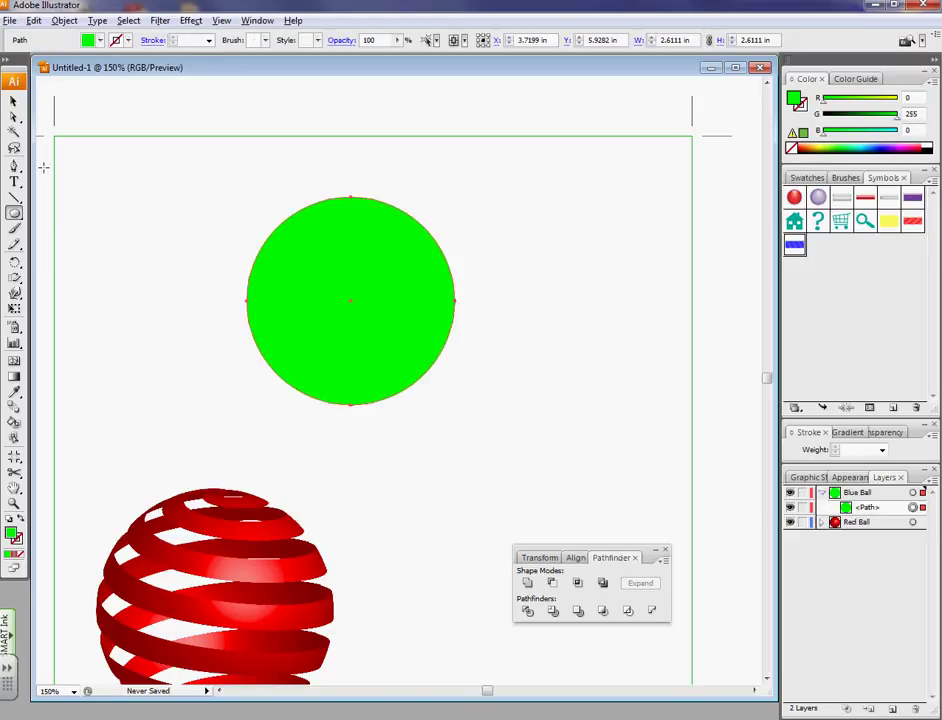
pyautogui.click(14, 101)
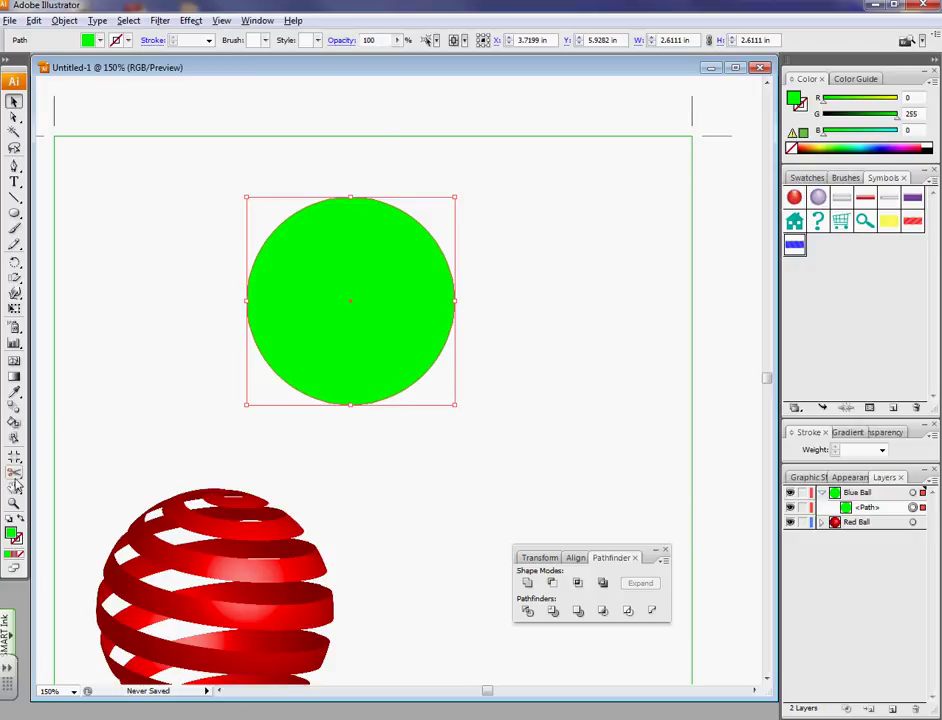
# Step: Cut the green circle at its top and bottom anchors with Scissors and delete the left half
pyautogui.moveTo(13, 473)
pyautogui.mouseDown()
pyautogui.moveTo(53, 490)
pyautogui.moveTo(45, 490)
pyautogui.mouseUp()
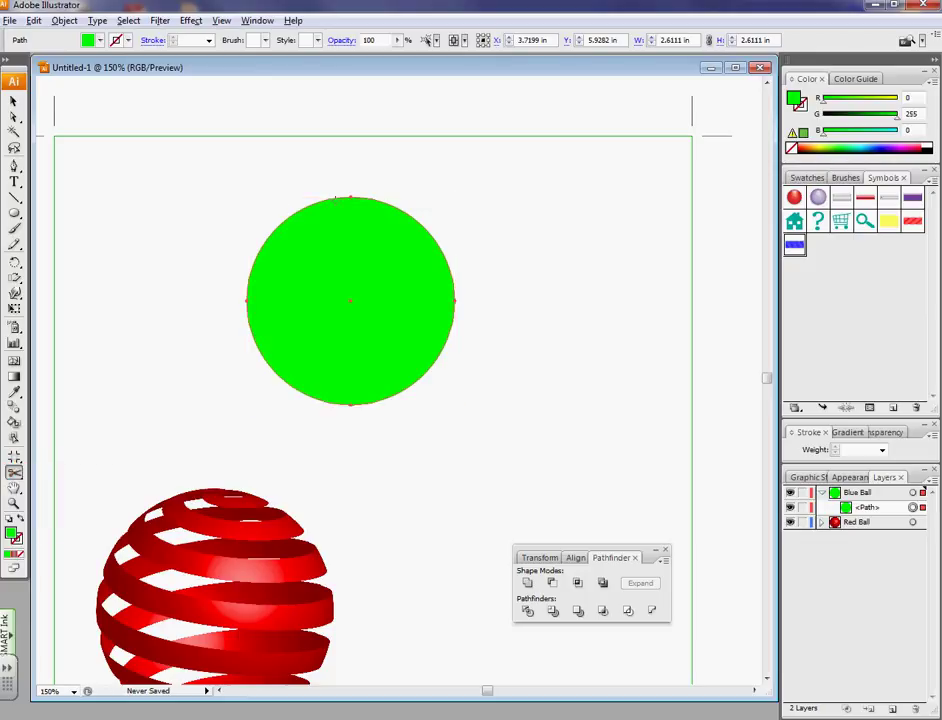
pyautogui.click(350, 197)
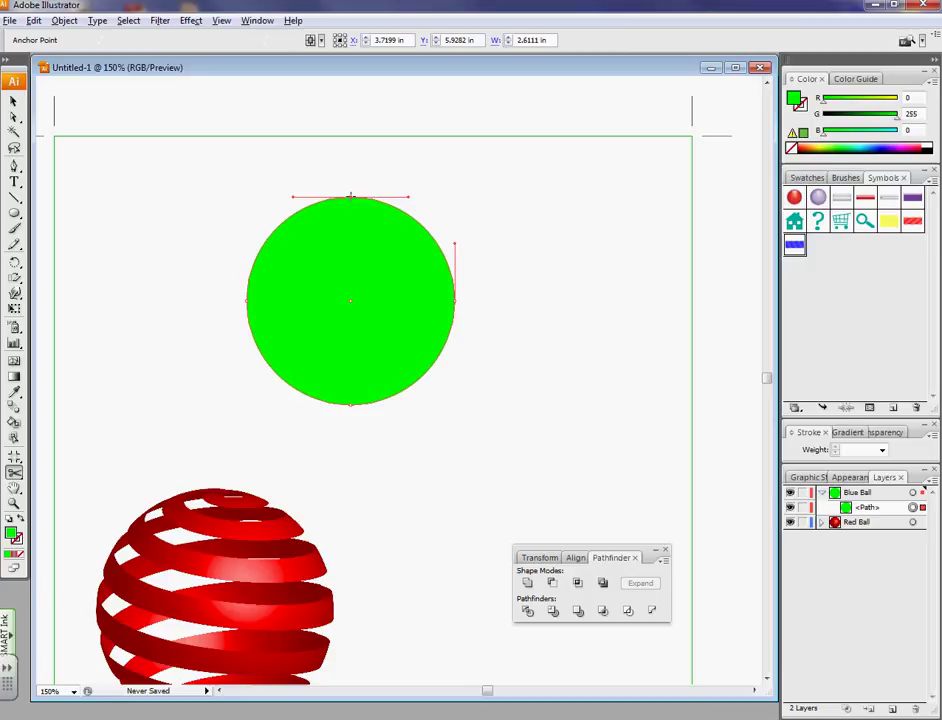
pyautogui.click(350, 404)
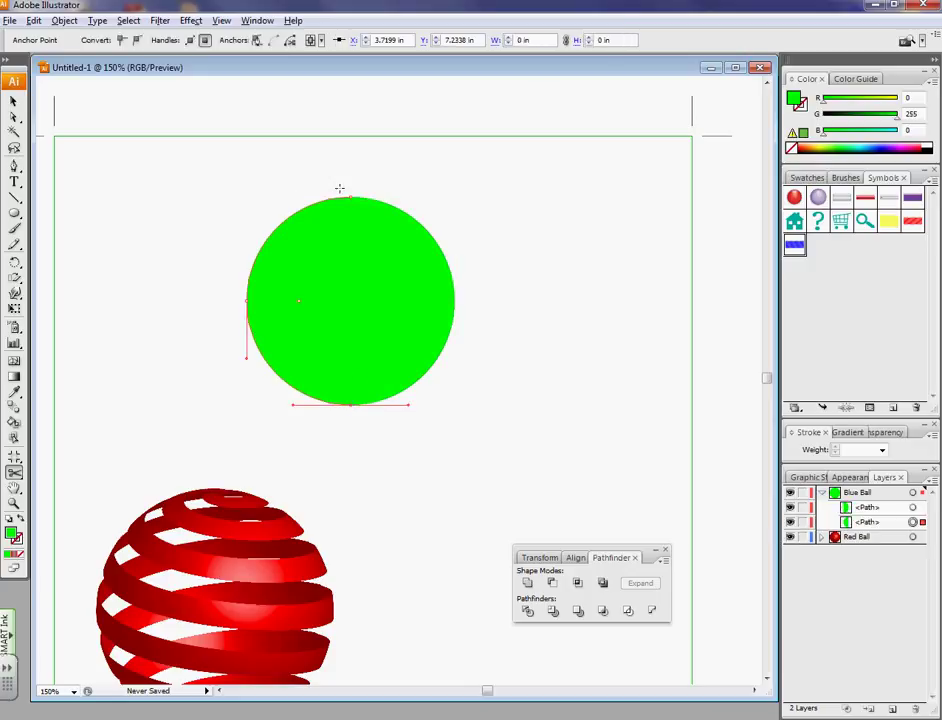
pyautogui.click(14, 101)
pyautogui.click(290, 270)
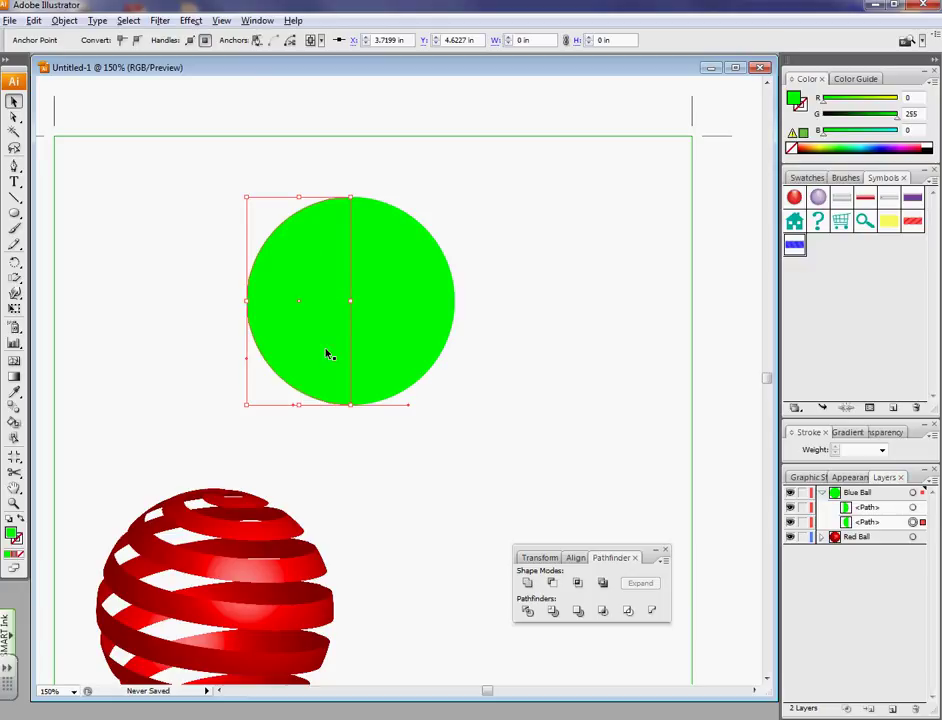
pyautogui.moveTo(307, 282); pyautogui.dragTo(225, 278)
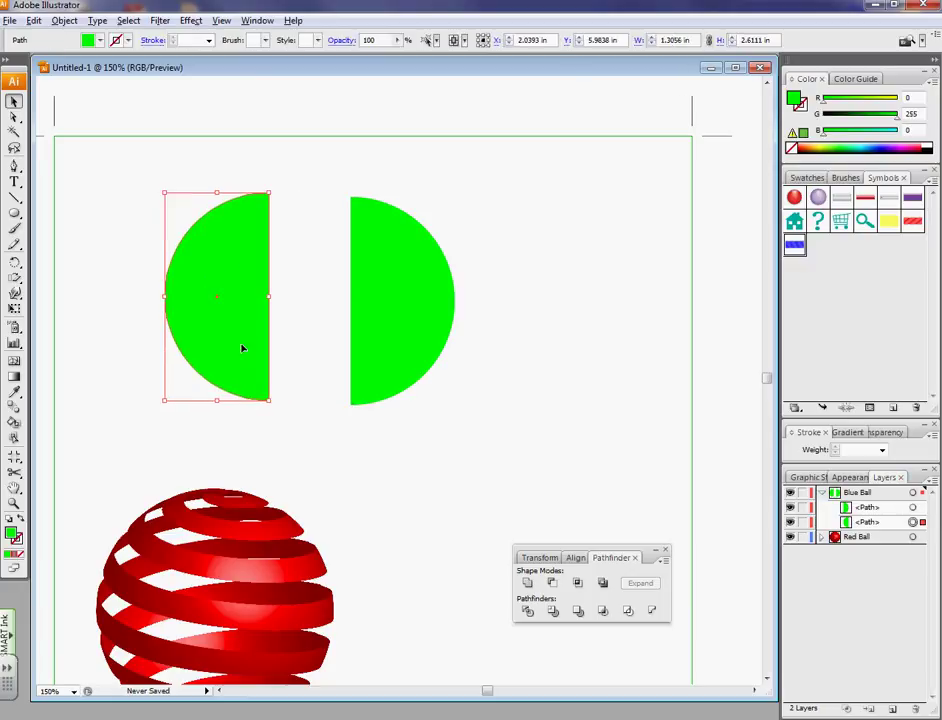
pyautogui.press('Delete')
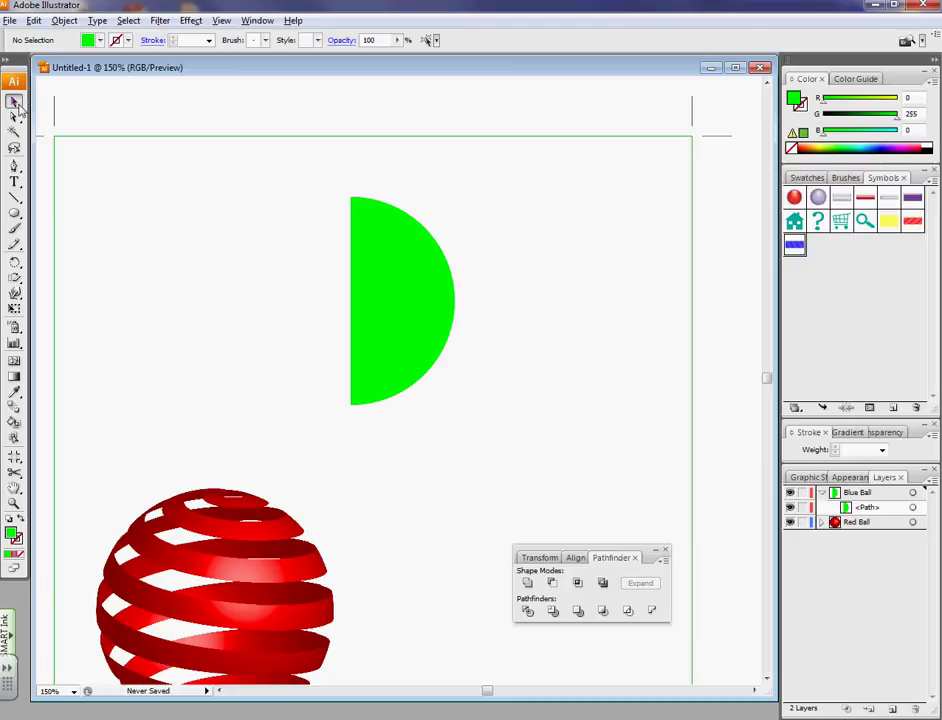
# Step: Apply Effect > 3D > Revolve to the right half-circle with Preview on, then open Map Art
pyautogui.click(387, 243)
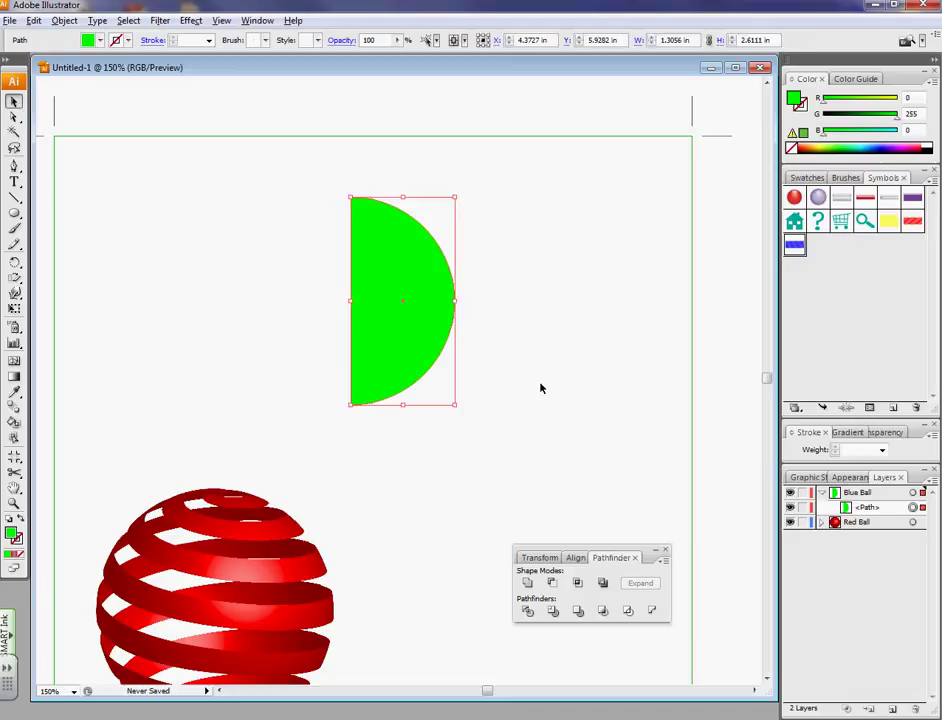
pyautogui.click(190, 20)
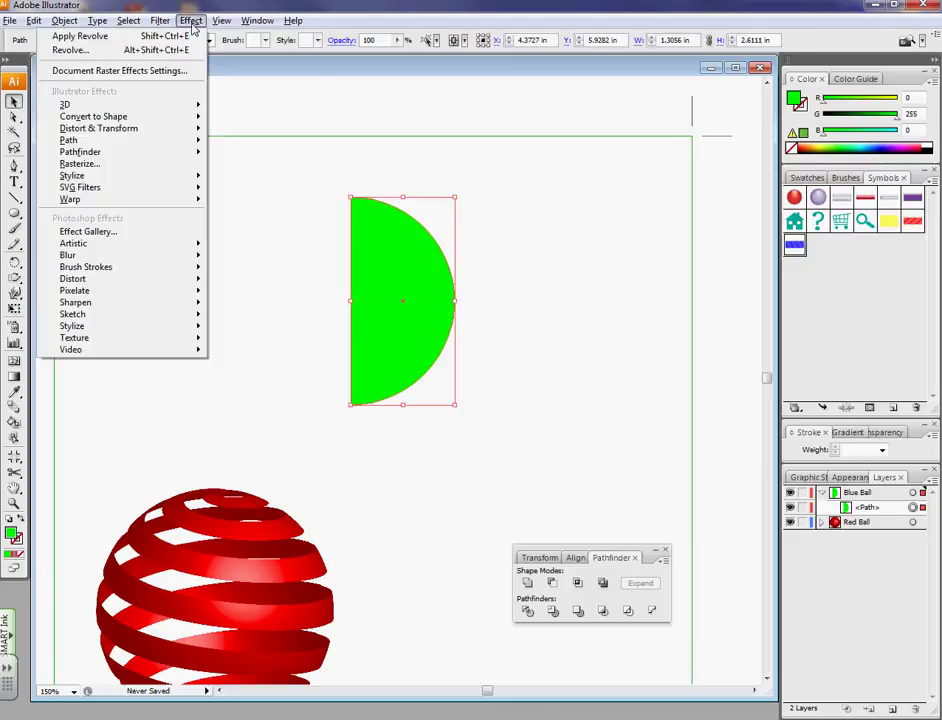
pyautogui.moveTo(175, 108)
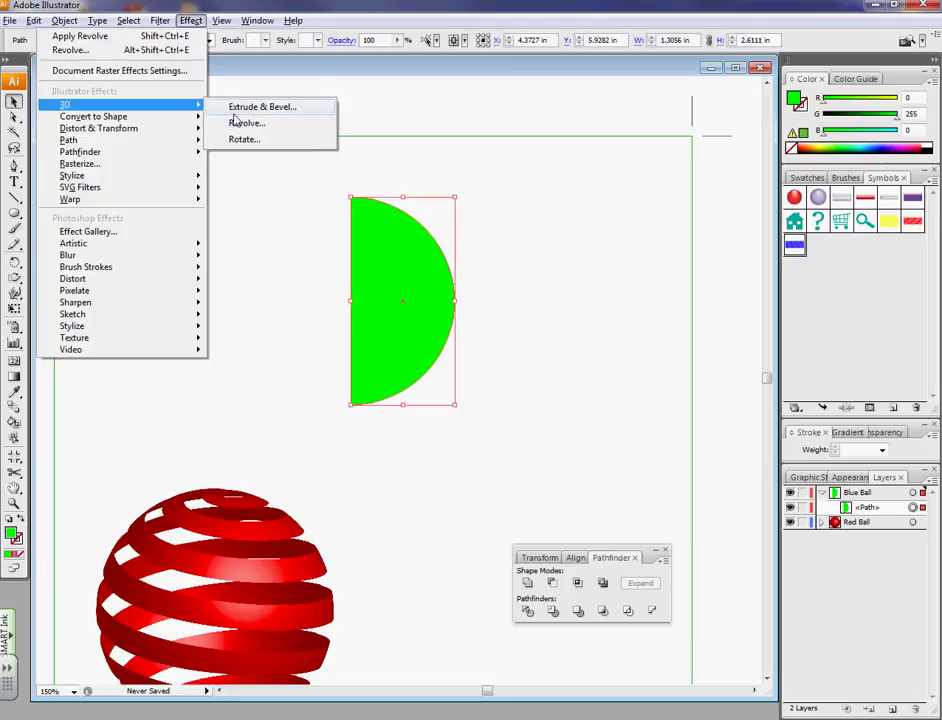
pyautogui.click(232, 122)
pyautogui.moveTo(392, 75); pyautogui.dragTo(693, 67)
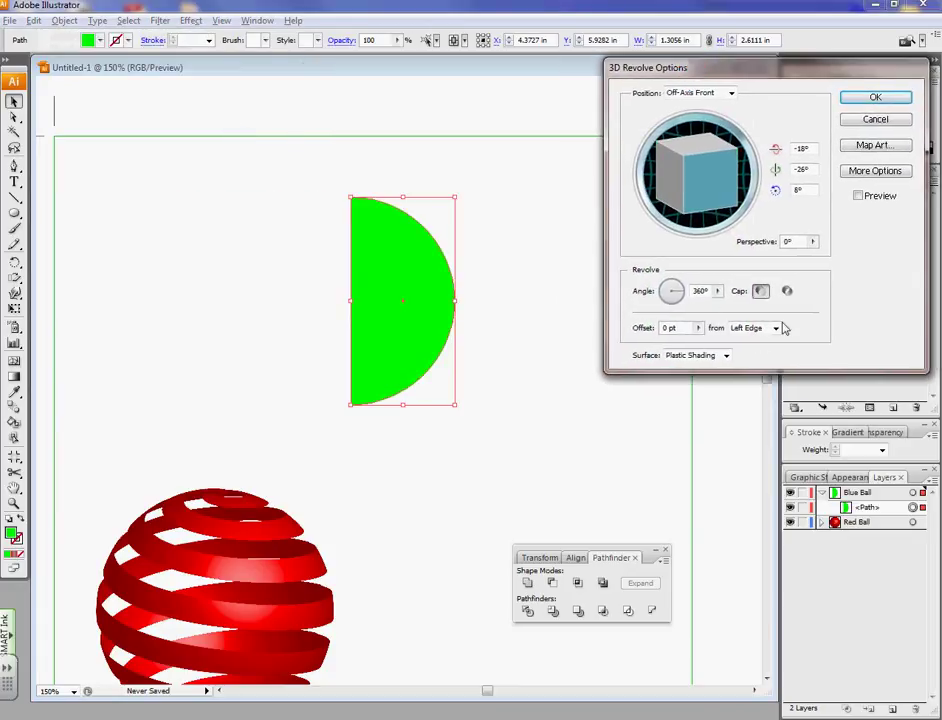
pyautogui.click(858, 197)
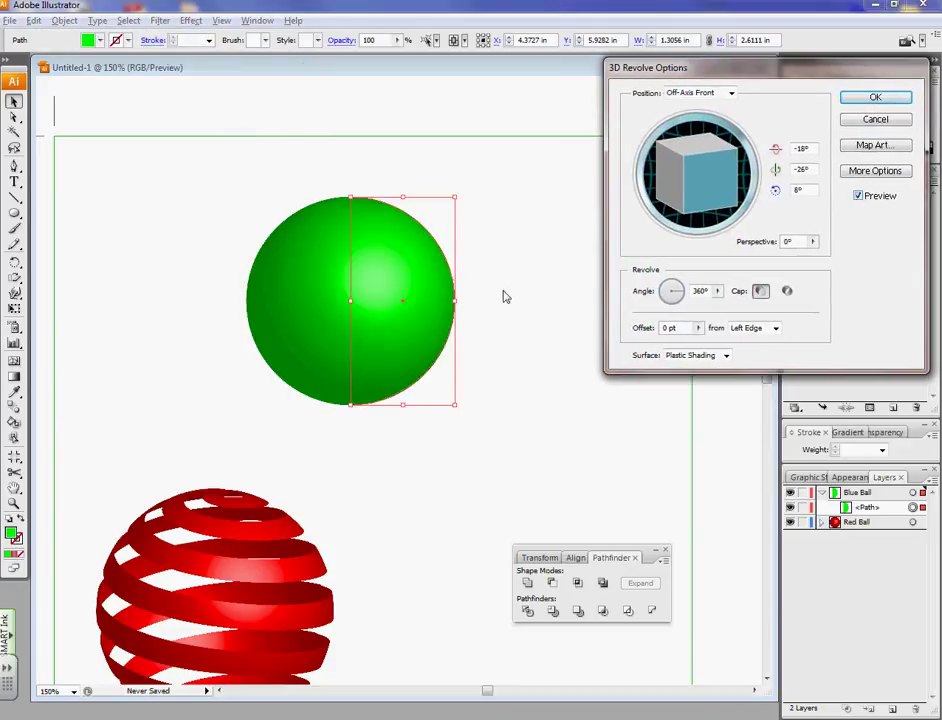
pyautogui.click(872, 146)
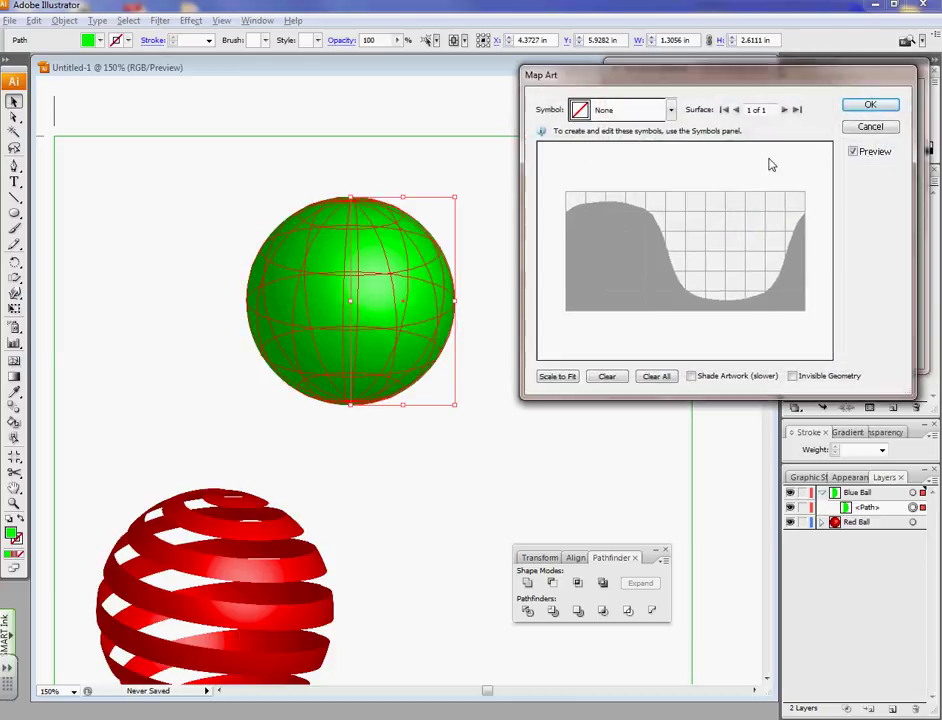
# Step: Map the Blue Stripes symbol scaled to fit, with Shade Artwork and Invisible Geometry, rotated slightly
pyautogui.click(673, 110)
pyautogui.moveTo(673, 136); pyautogui.dragTo(689, 250)
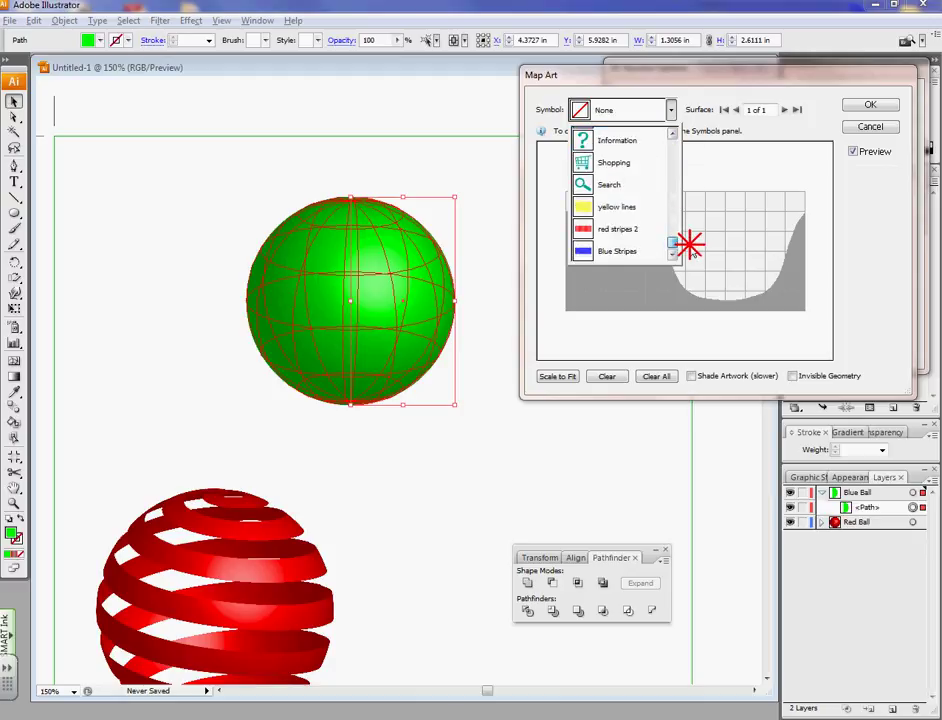
pyautogui.click(603, 250)
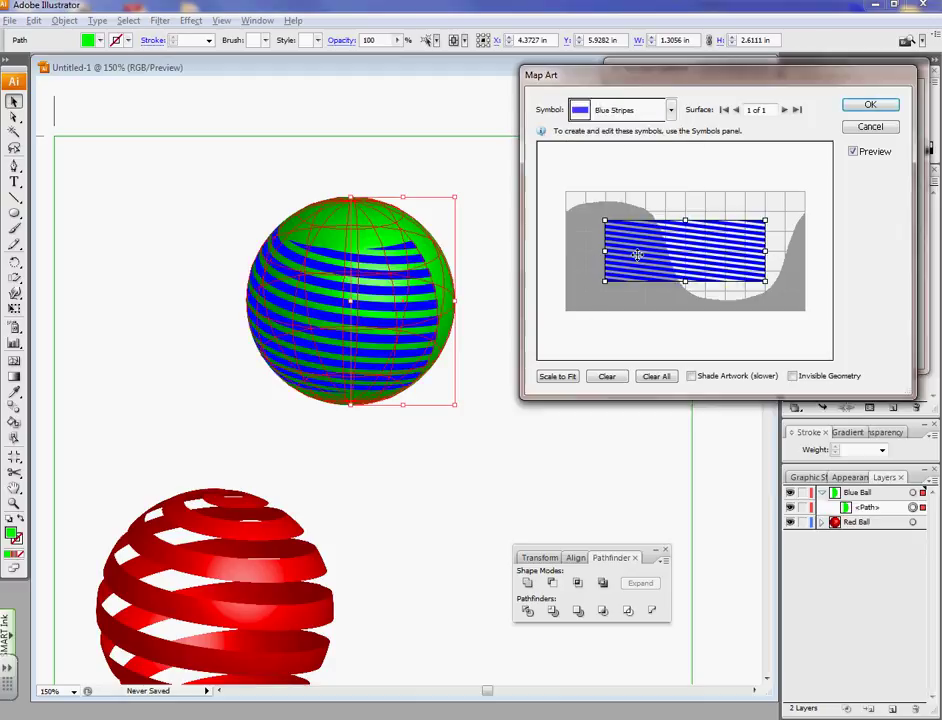
pyautogui.click(562, 379)
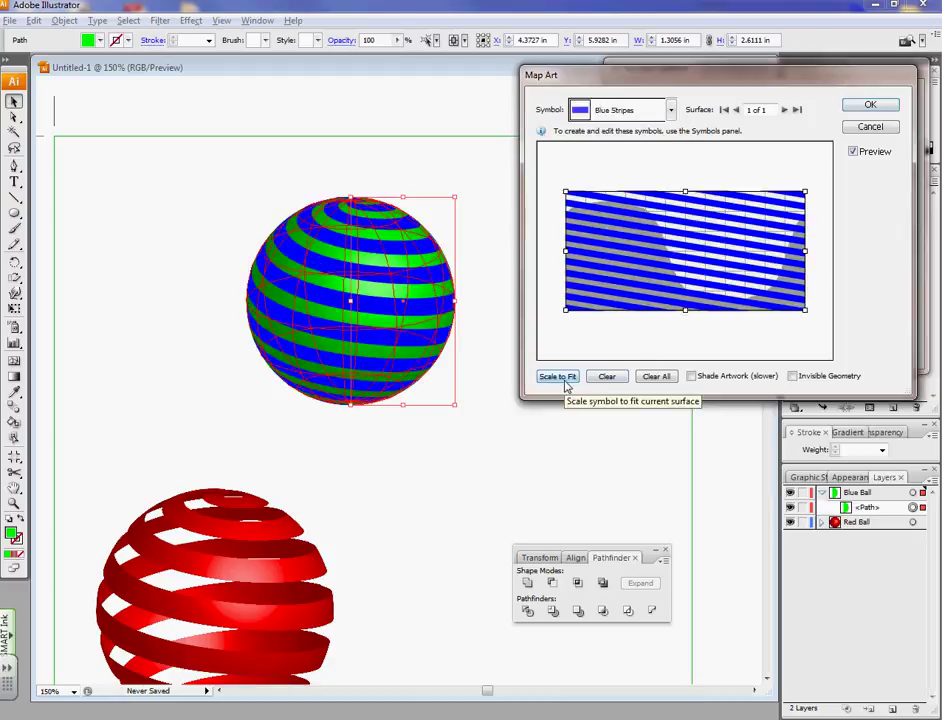
pyautogui.click(691, 377)
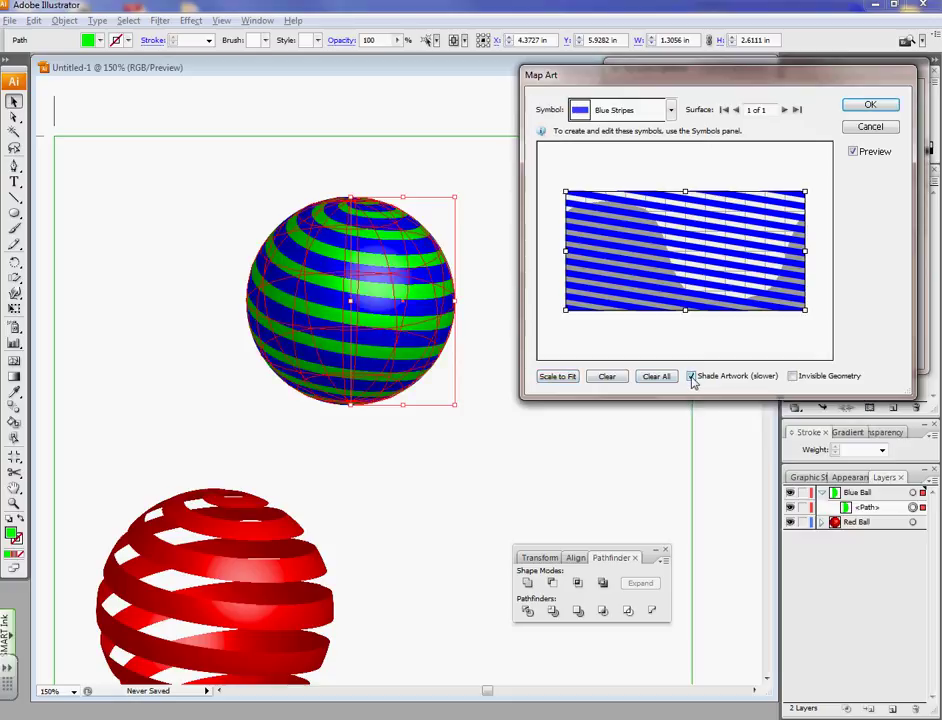
pyautogui.click(792, 377)
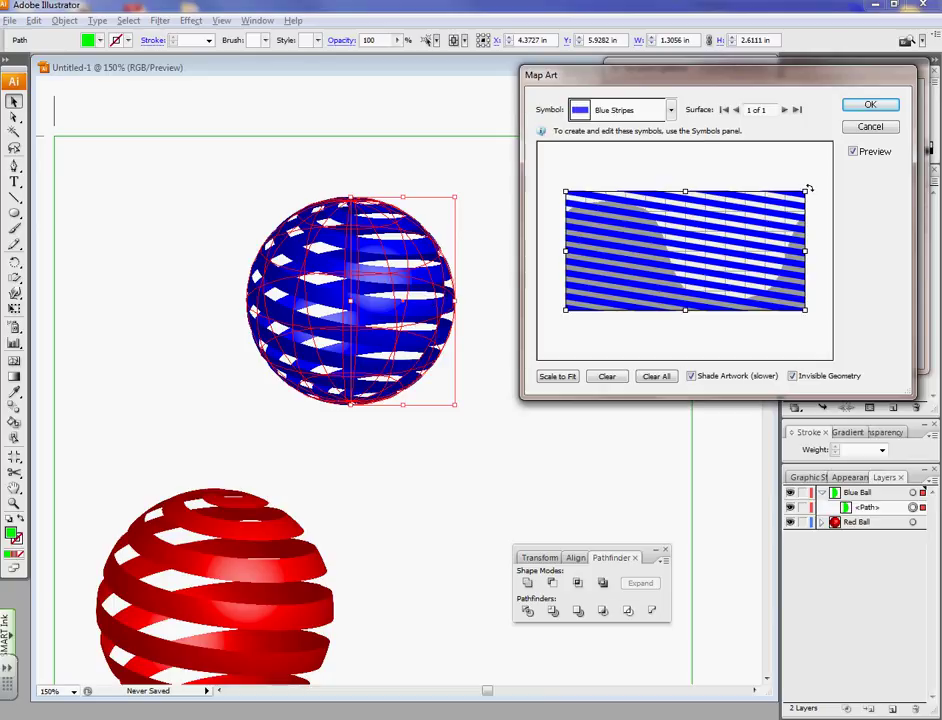
pyautogui.moveTo(808, 188); pyautogui.dragTo(812, 185)
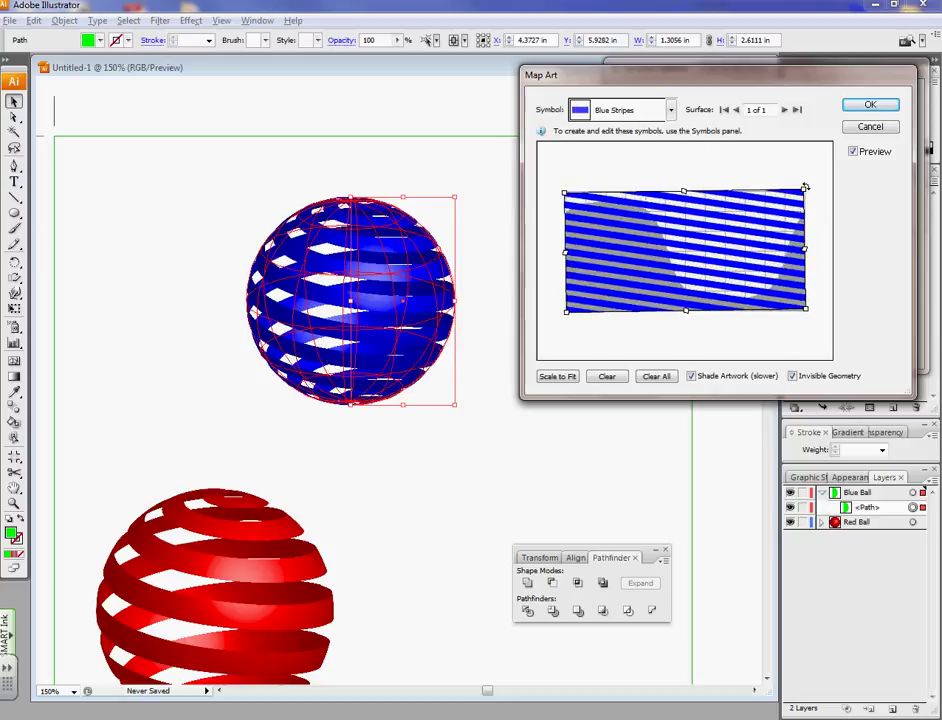
# Step: Confirm the stripe mapping, tilt the sphere to a -57°, -48°, 26° rotation, and apply the revolve
pyautogui.click(868, 107)
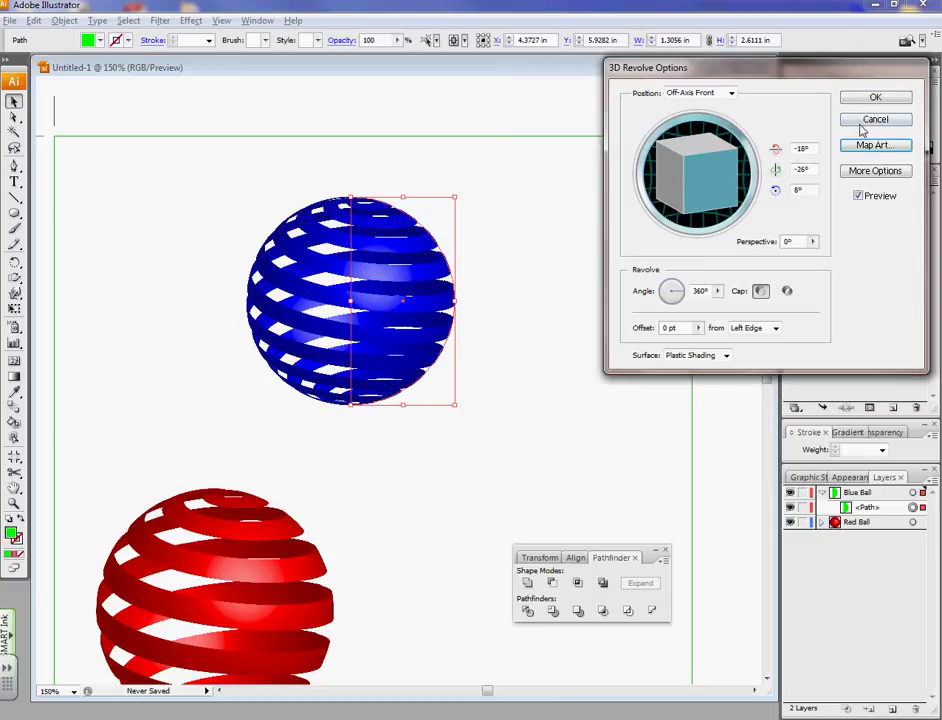
pyautogui.moveTo(735, 168)
pyautogui.mouseDown()
pyautogui.moveTo(697, 180)
pyautogui.moveTo(735, 188)
pyautogui.mouseUp()
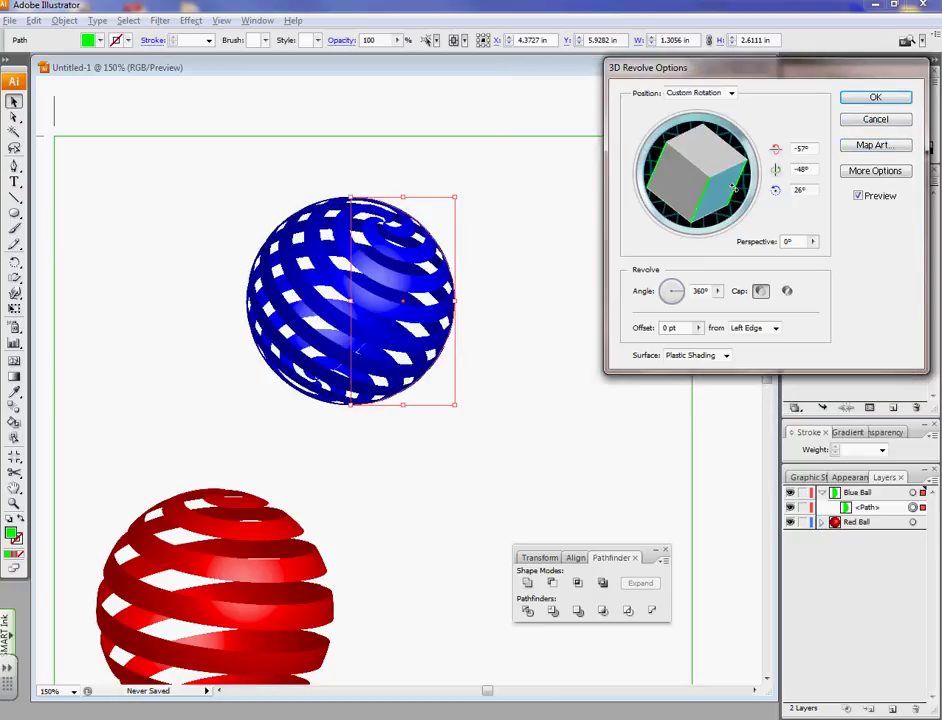
pyautogui.click(868, 100)
pyautogui.click(589, 293)
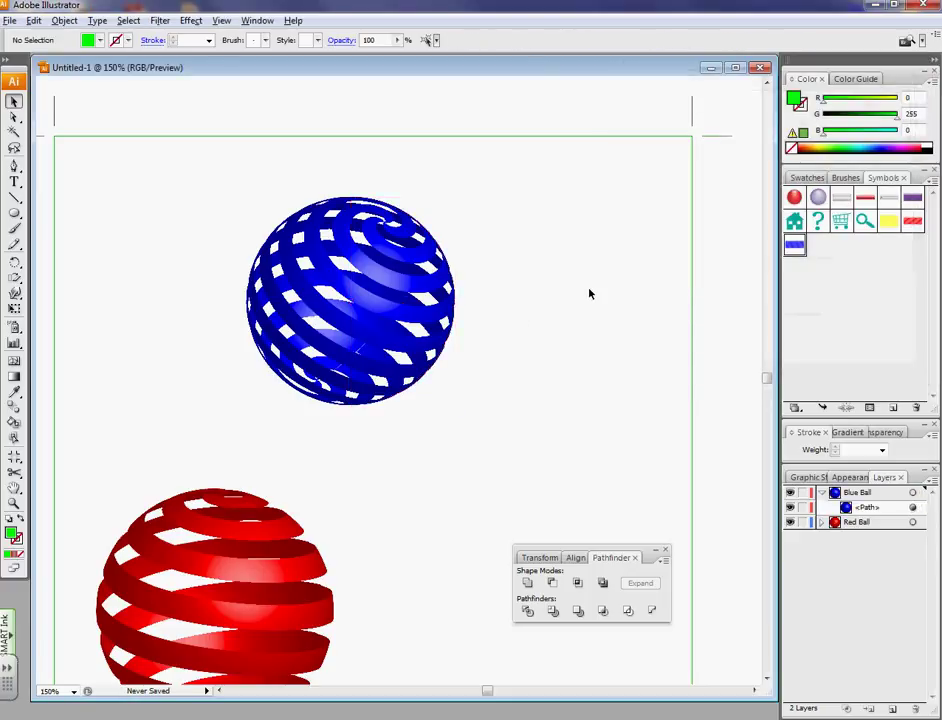